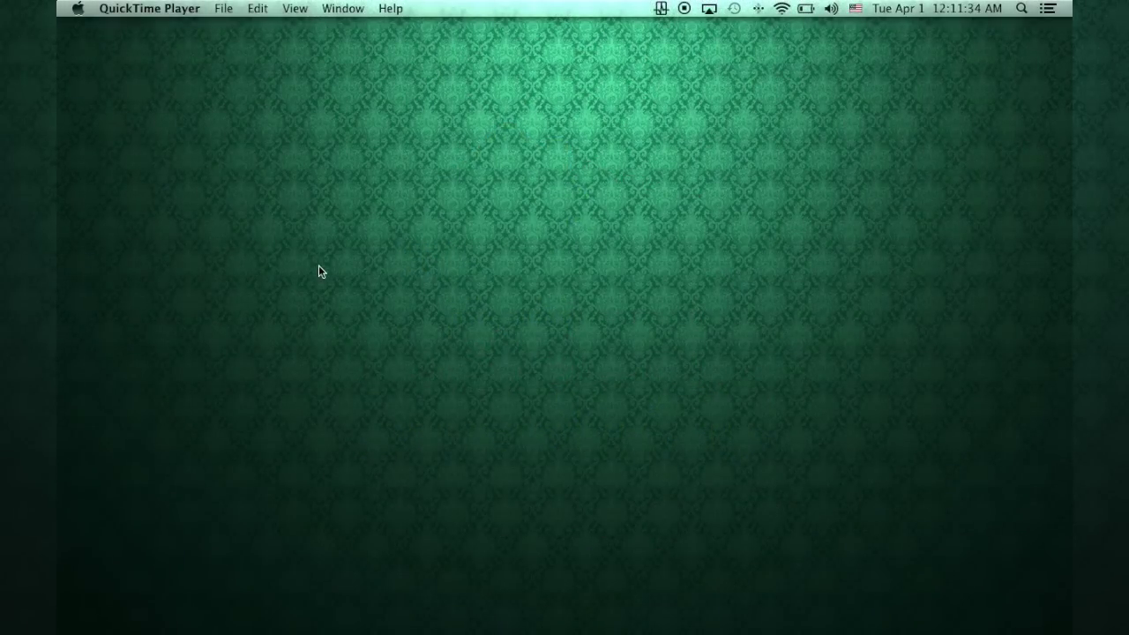
Step: Launch Safari from the Dock and show the bookmarks sidebar on the Google homepage
mouse_move(441, 628)
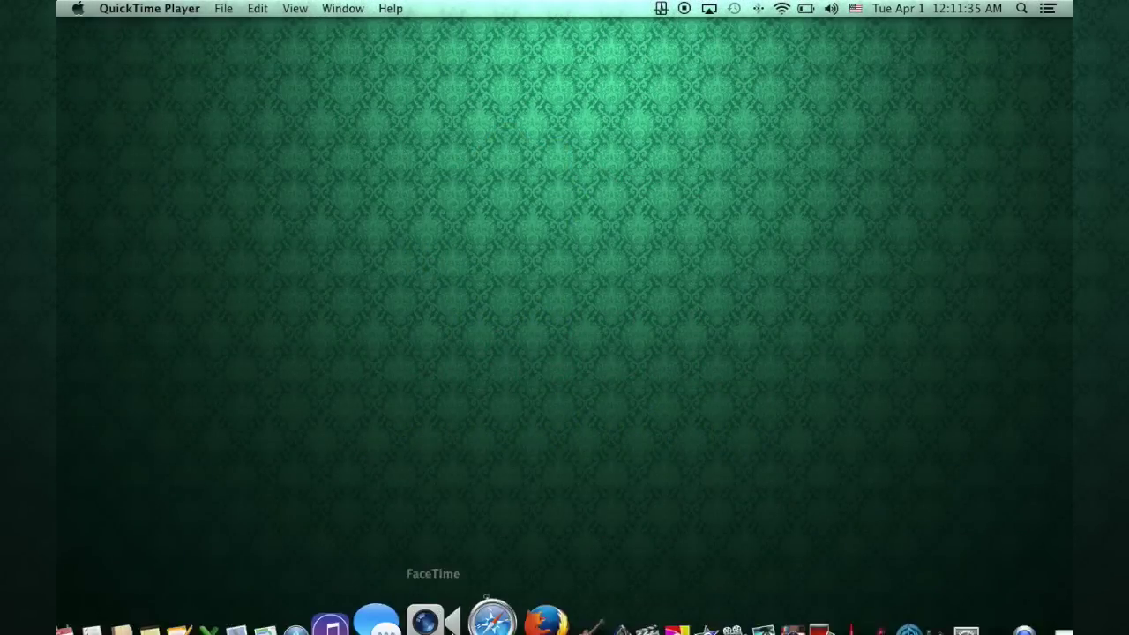
left_click(475, 602)
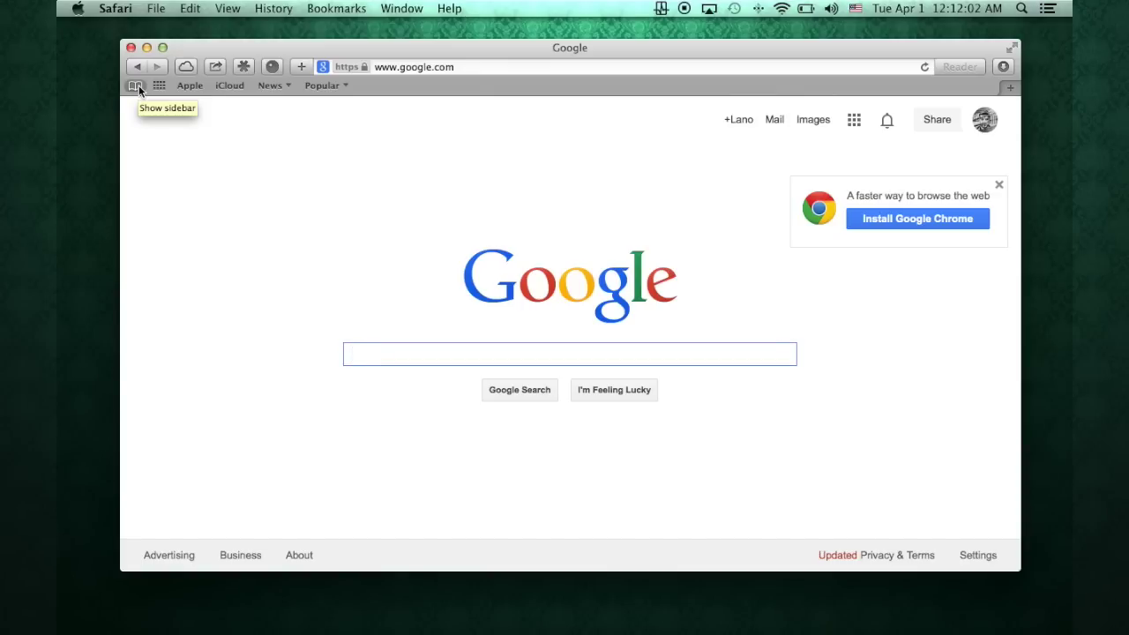
left_click(136, 86)
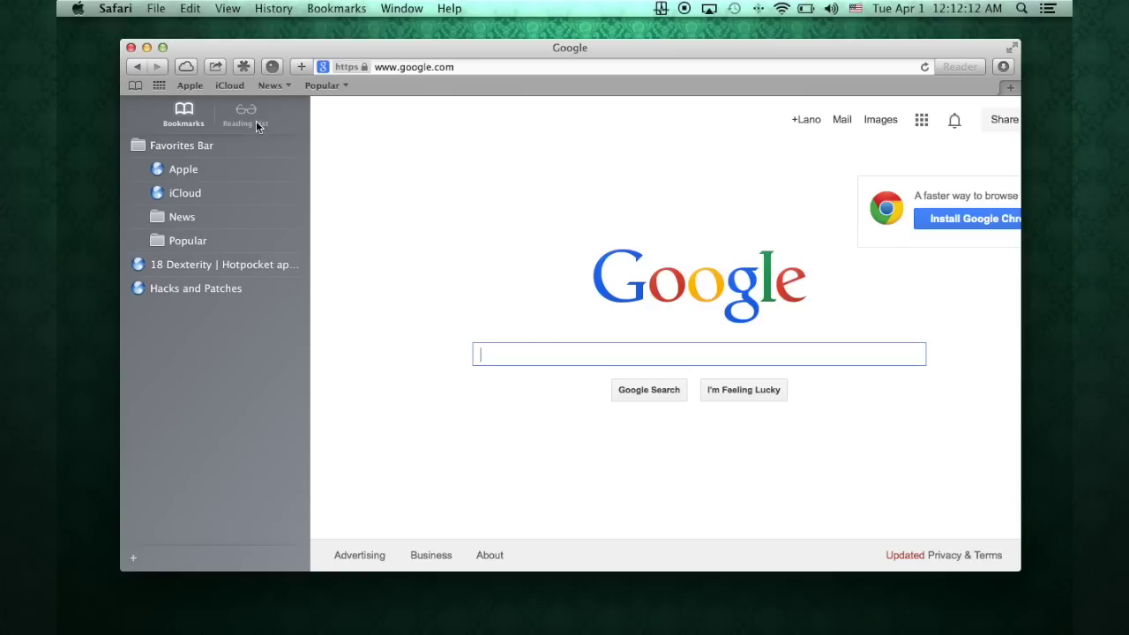
left_click(135, 86)
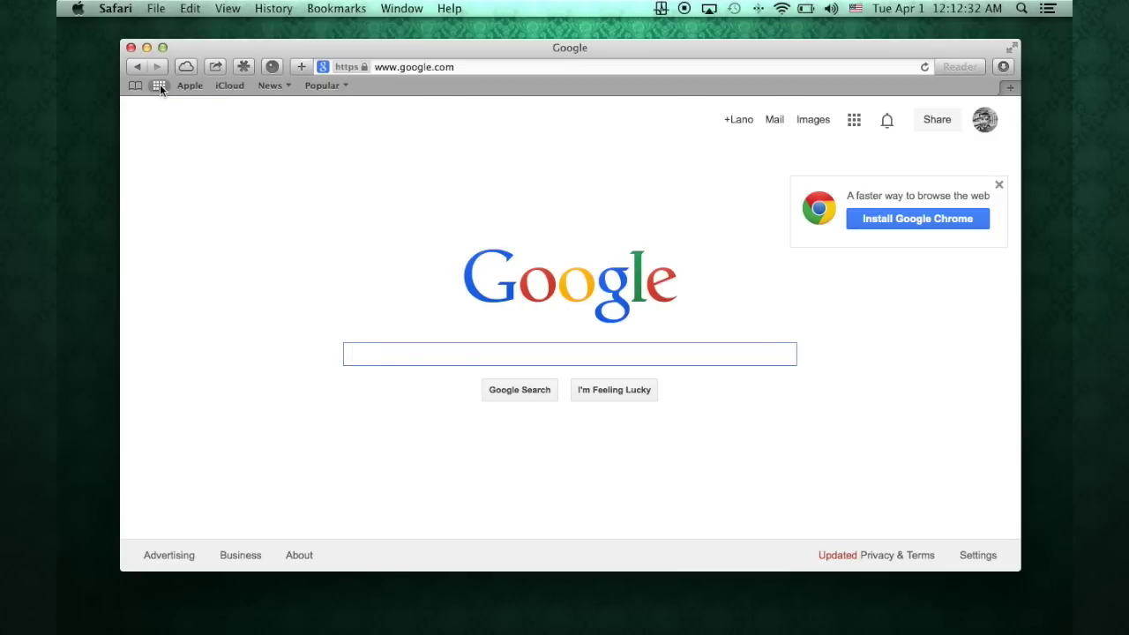
Step: Show the Top Sites page with its single Google thumbnail
left_click(159, 84)
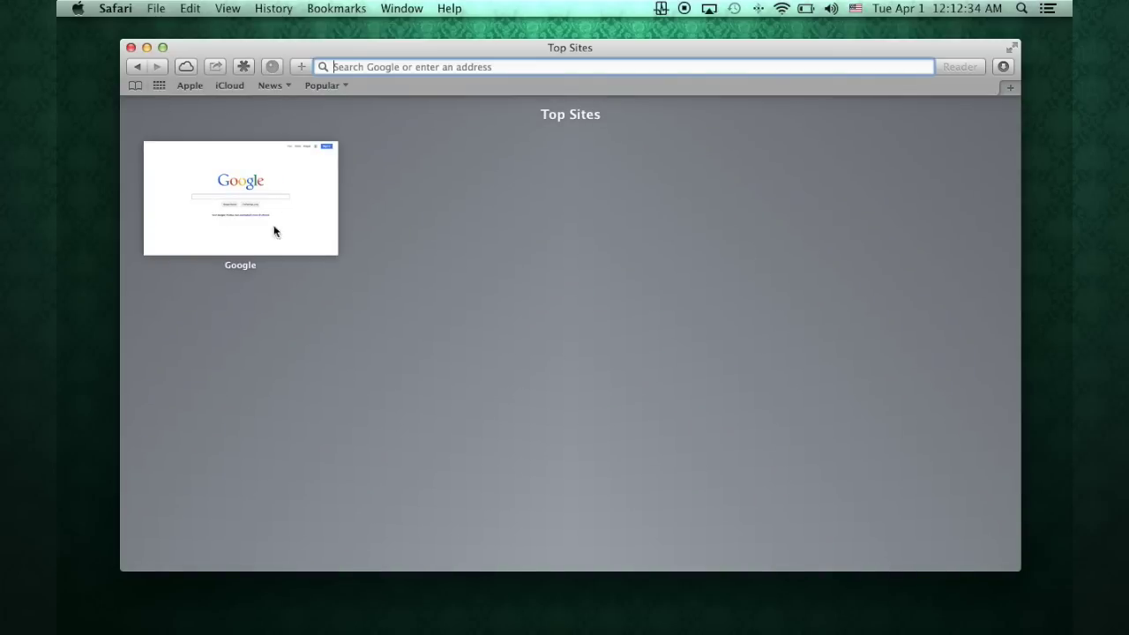
mouse_move(270, 201)
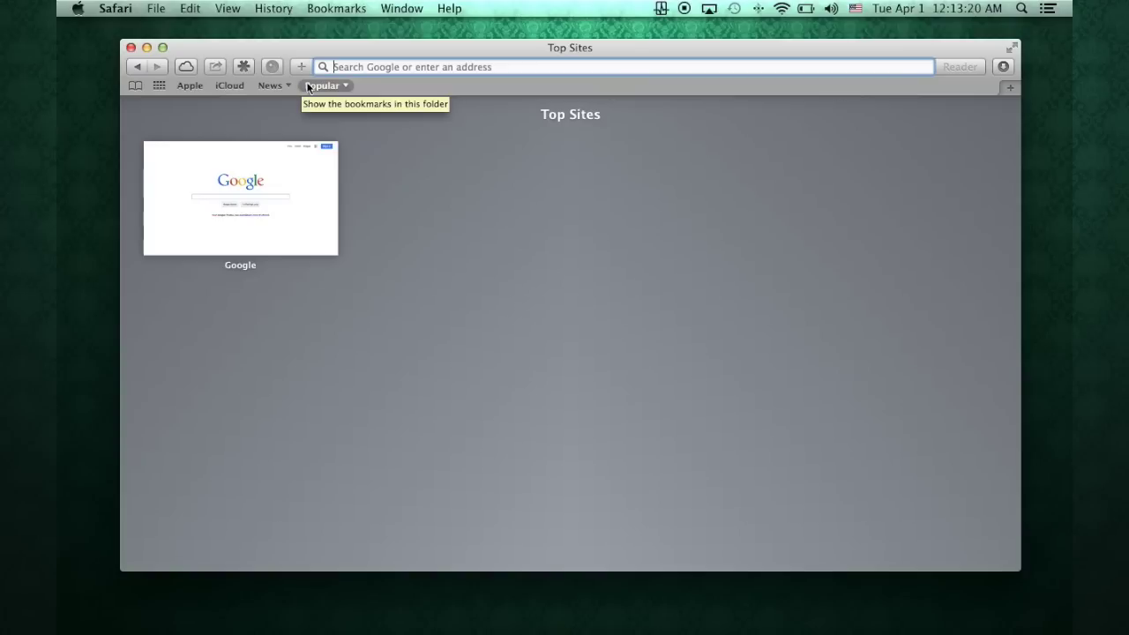
Step: Delete the iCloud bookmark from the favorites bar, leaving Apple unchanged
right_click(225, 86)
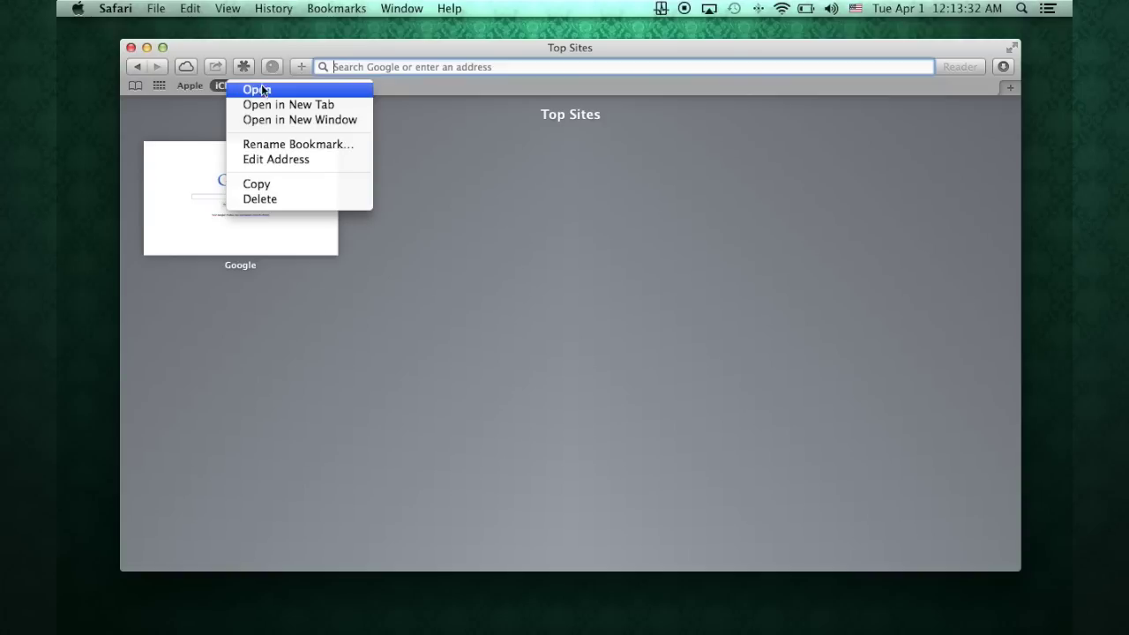
left_click(262, 199)
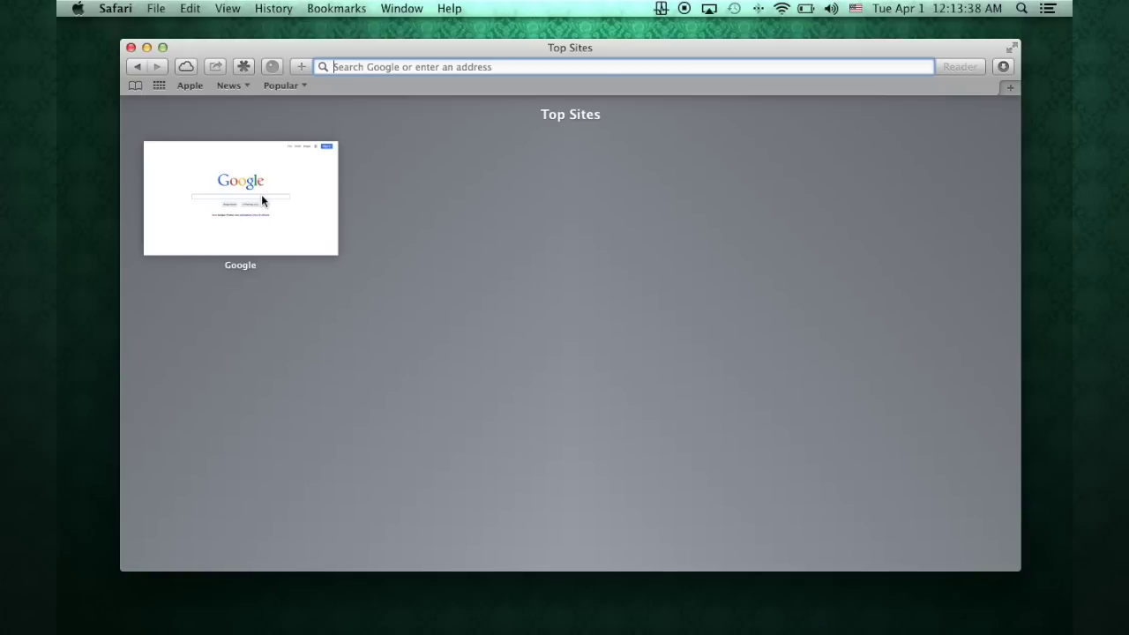
right_click(192, 85)
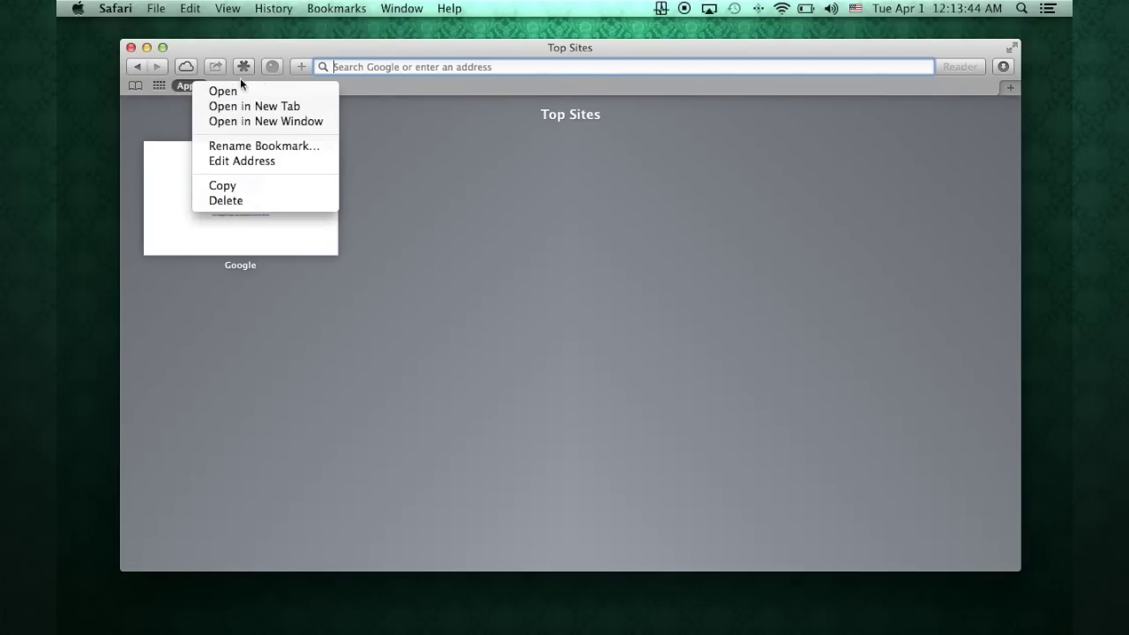
left_click(365, 95)
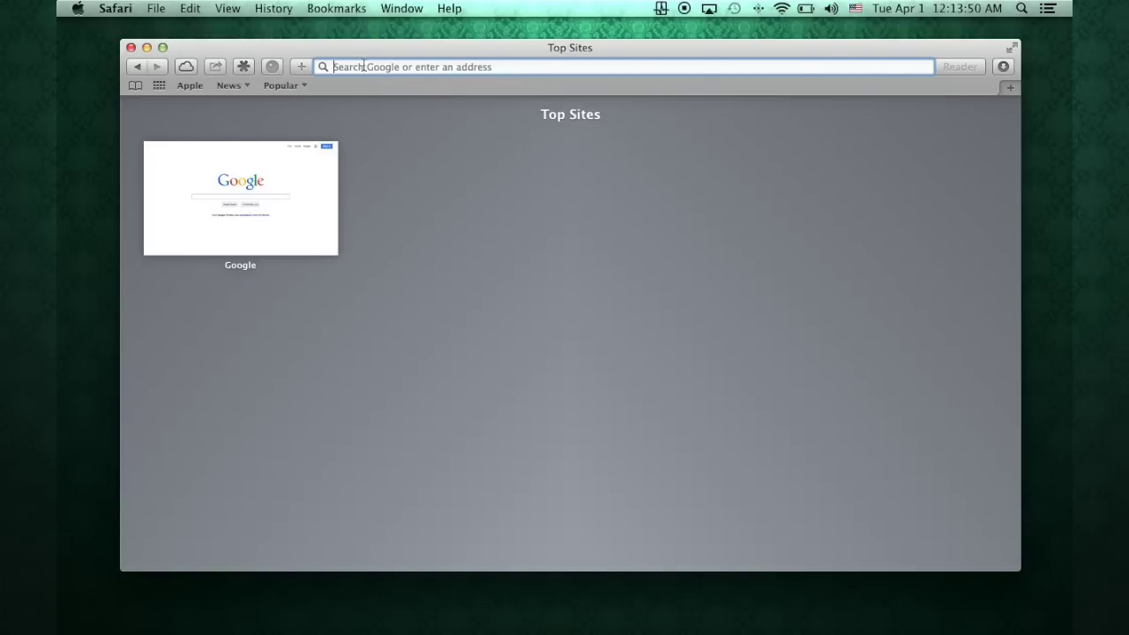
Step: Go to modernhomesystems.com via the 'moder' address-bar suggestion
type("moder")
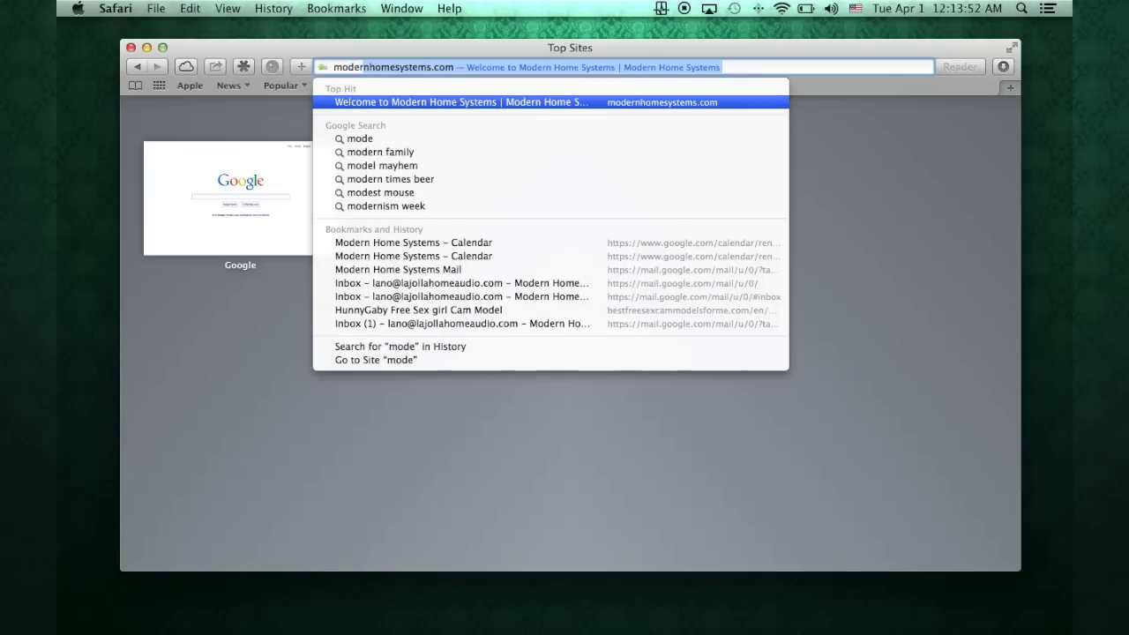
left_click(372, 101)
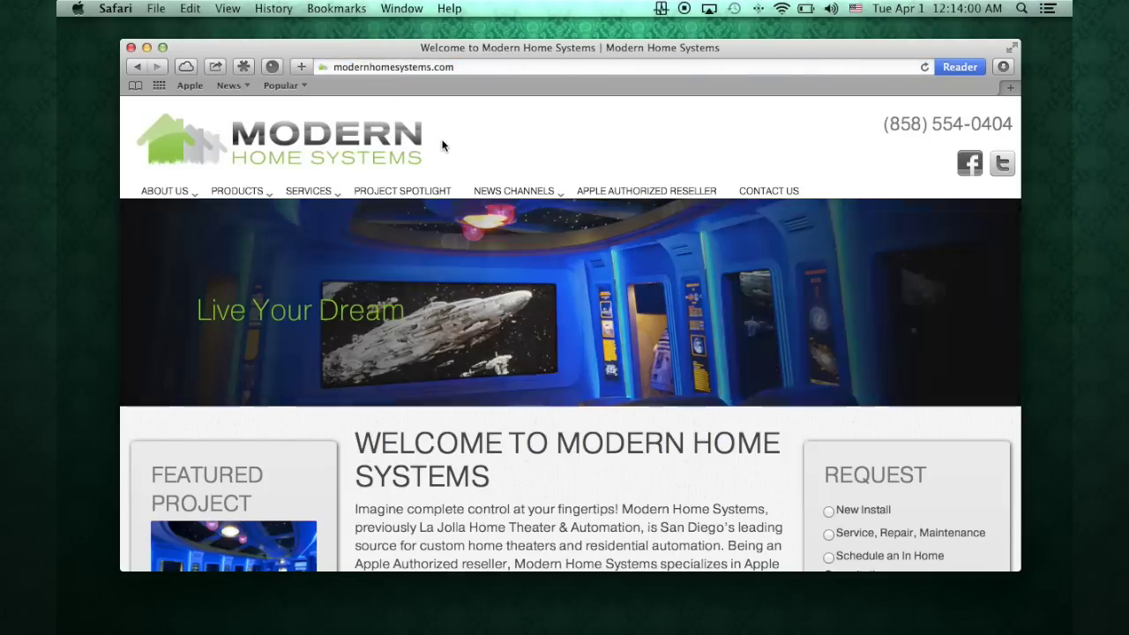
left_click(333, 10)
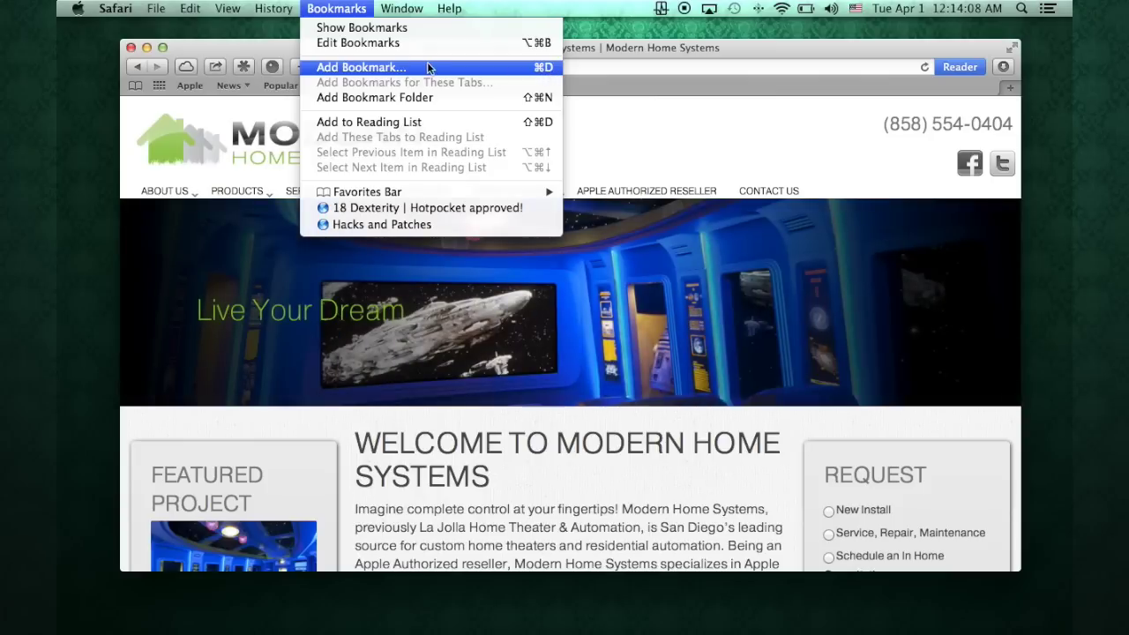
Step: Bookmark the page to the Favorites Bar, trimming the 'Welcome to Modern Home Systems | ' prefix
left_click(381, 67)
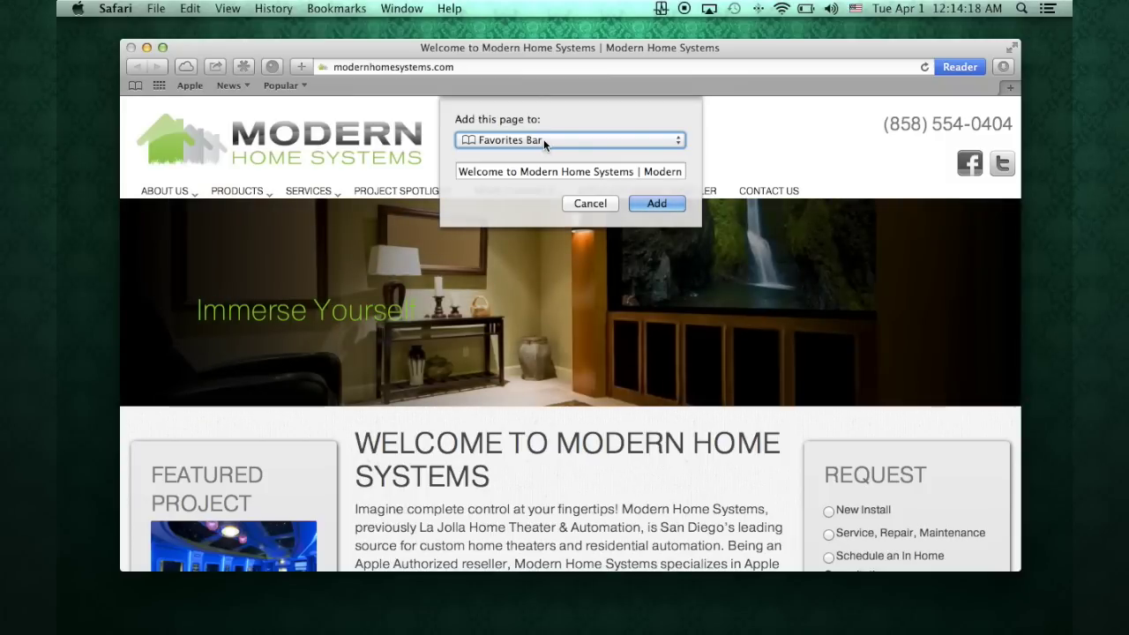
left_click(544, 142)
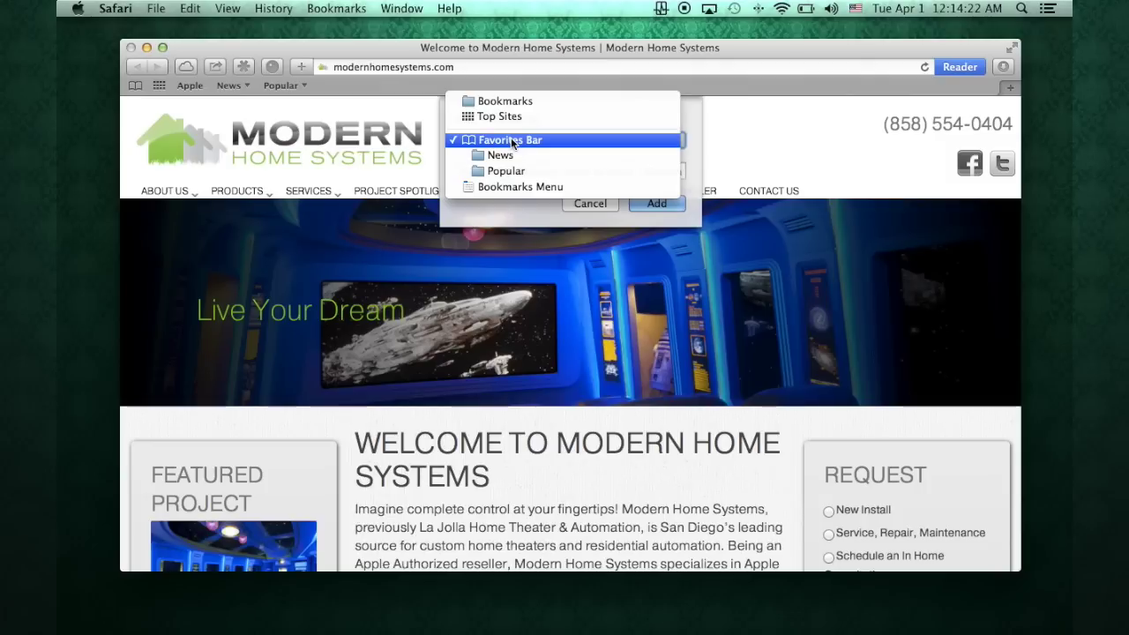
left_click(512, 143)
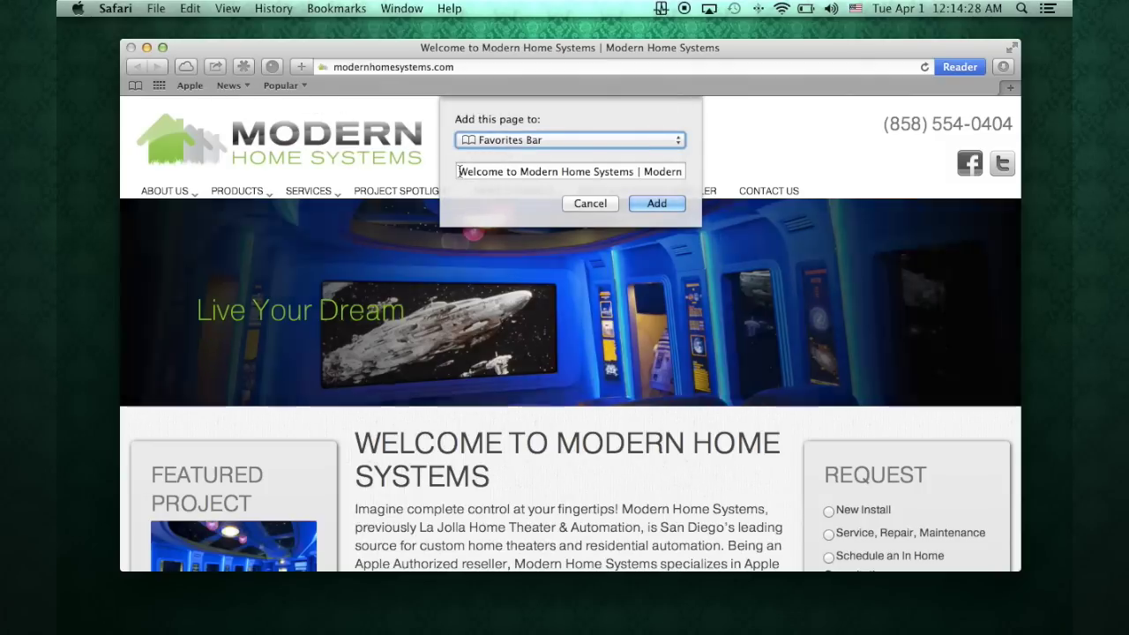
left_click_drag(459, 172, 643, 171)
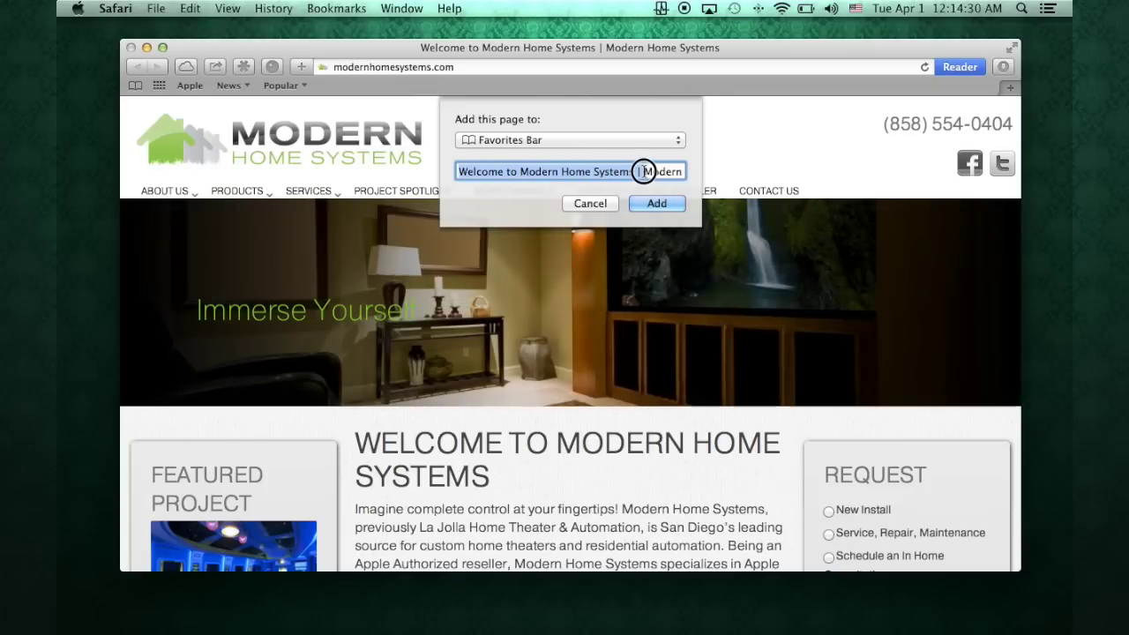
key("BackSpace")
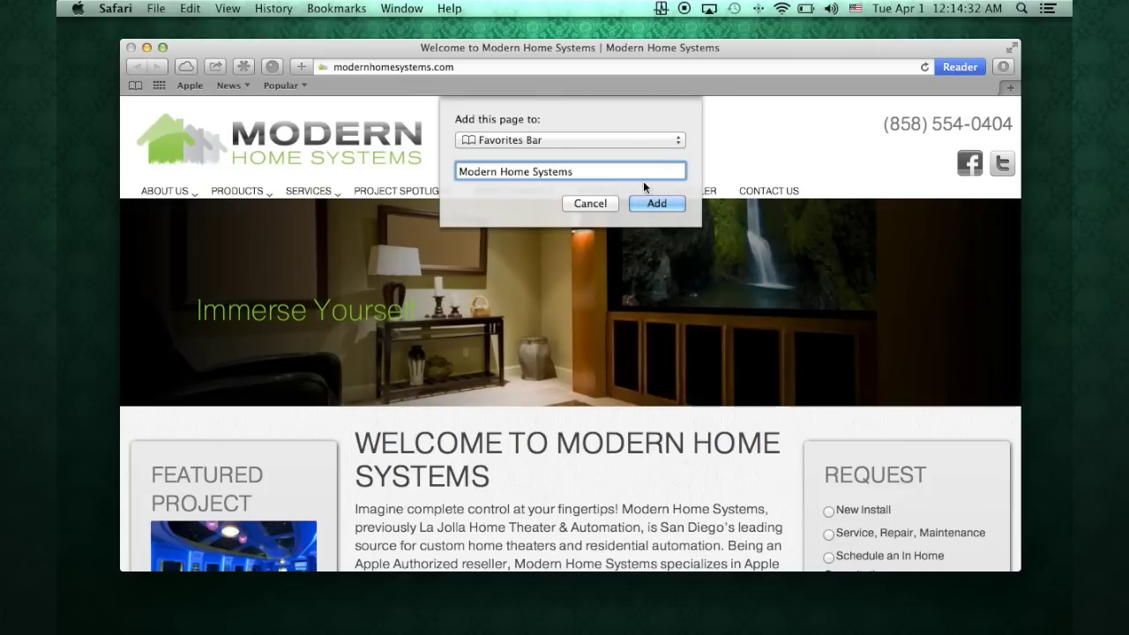
left_click(654, 203)
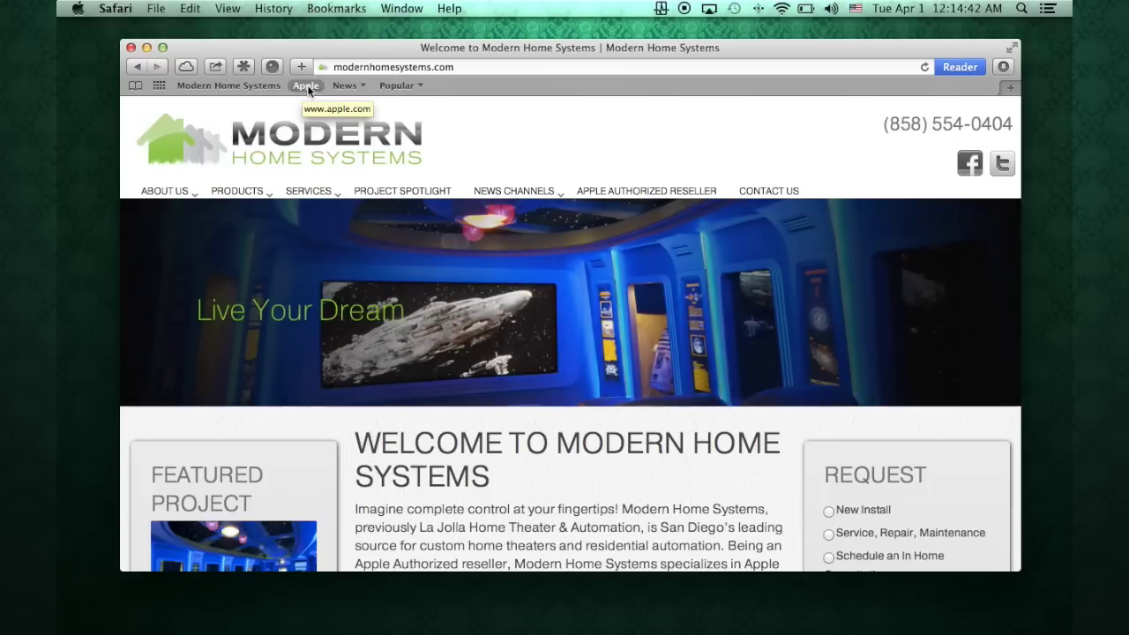
Step: Drag Apple ahead of Modern Home Systems on the favorites bar, leaving News in place
left_click_drag(307, 84, 294, 85)
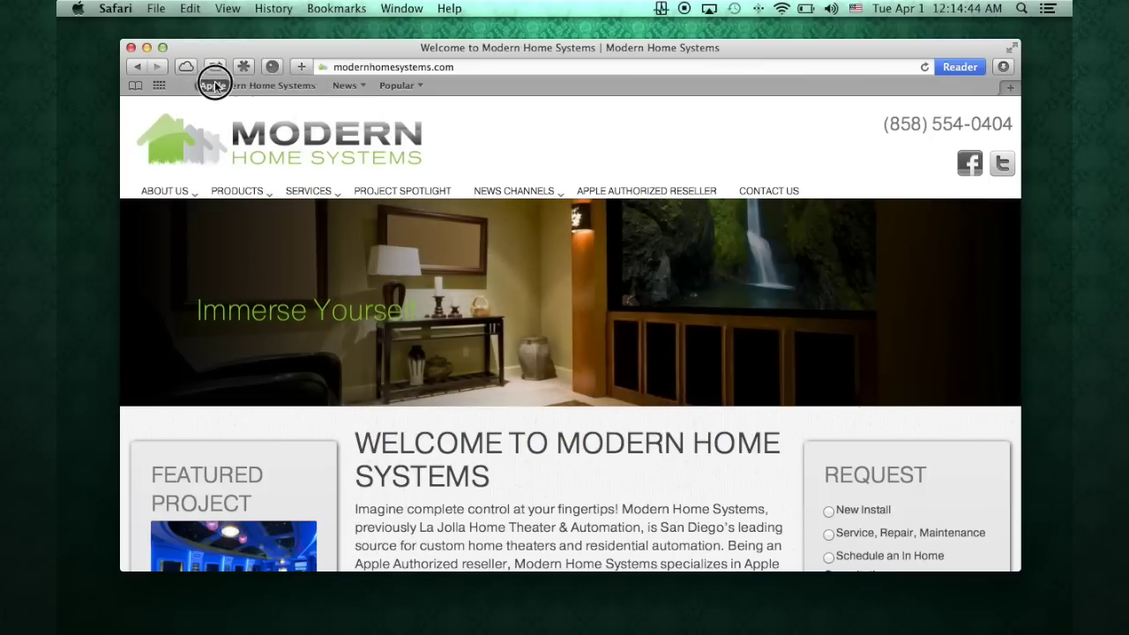
left_click_drag(215, 86, 204, 86)
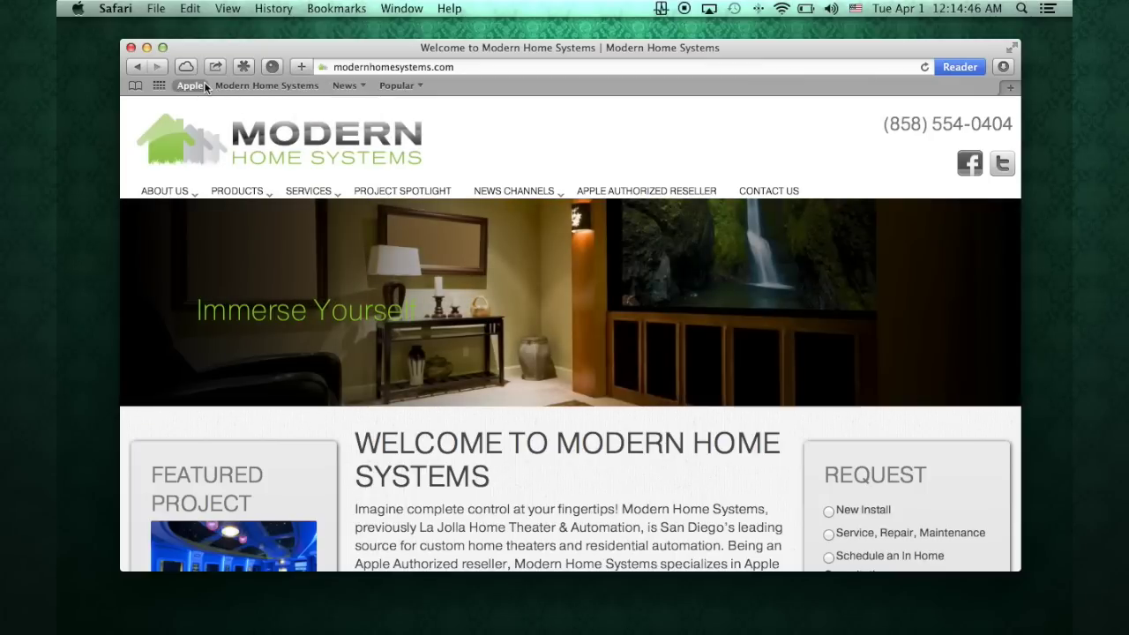
left_click(346, 85)
mouse_move(346, 86)
left_mouse_down()
mouse_move(239, 83)
mouse_move(337, 88)
left_mouse_up()
Step: Rename the Modern Home Systems favorite to 'MHS' and open the site from it
right_click(269, 89)
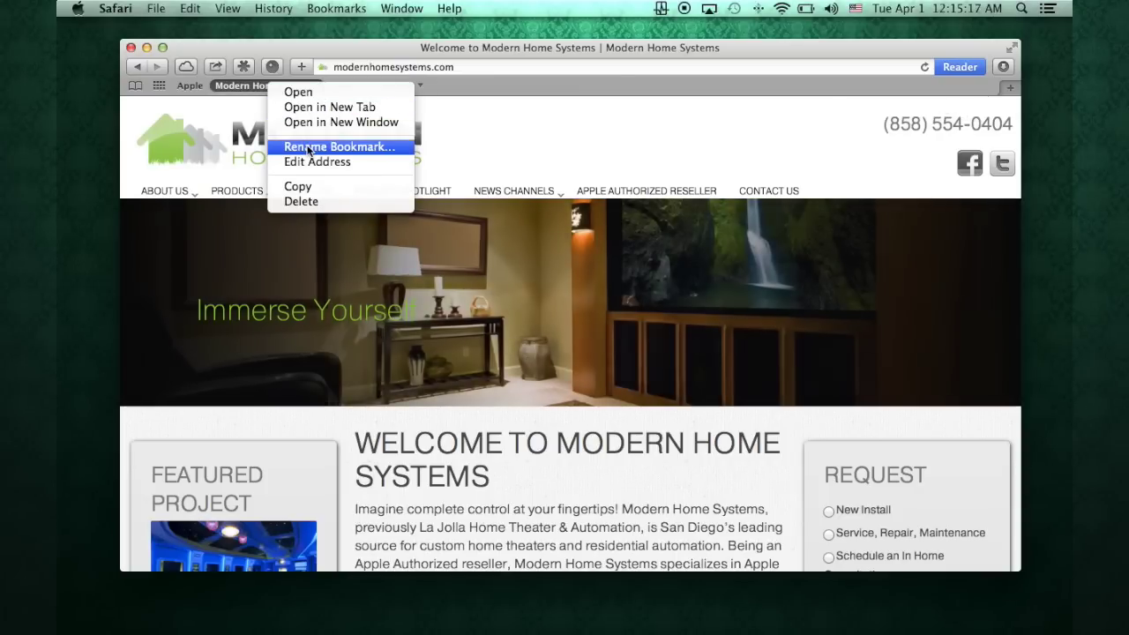
left_click(247, 90)
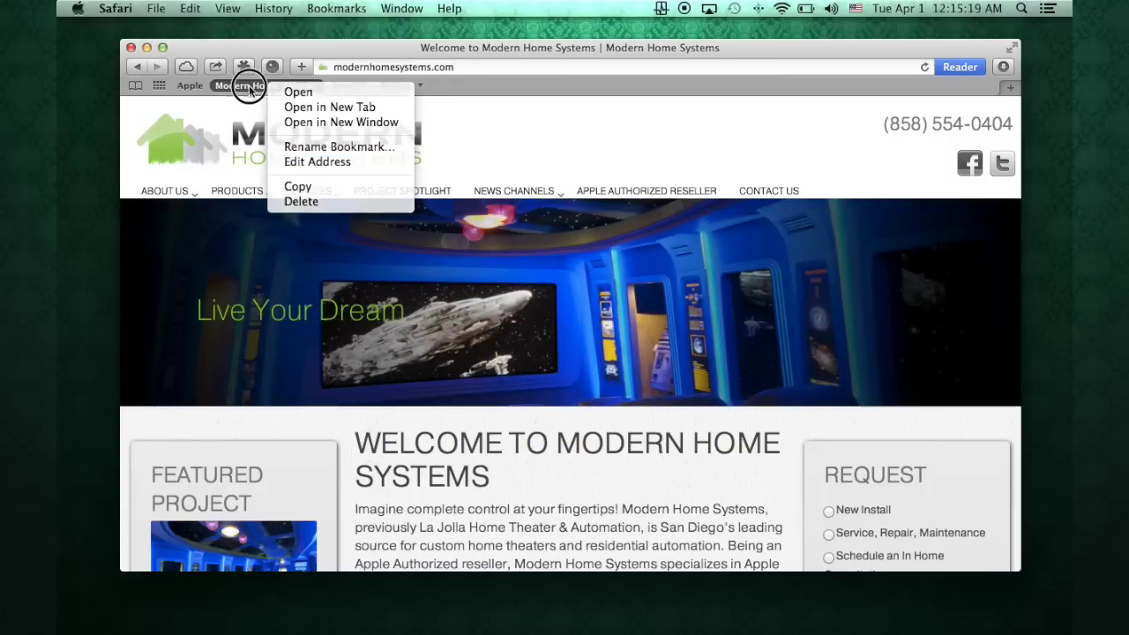
left_click(281, 84)
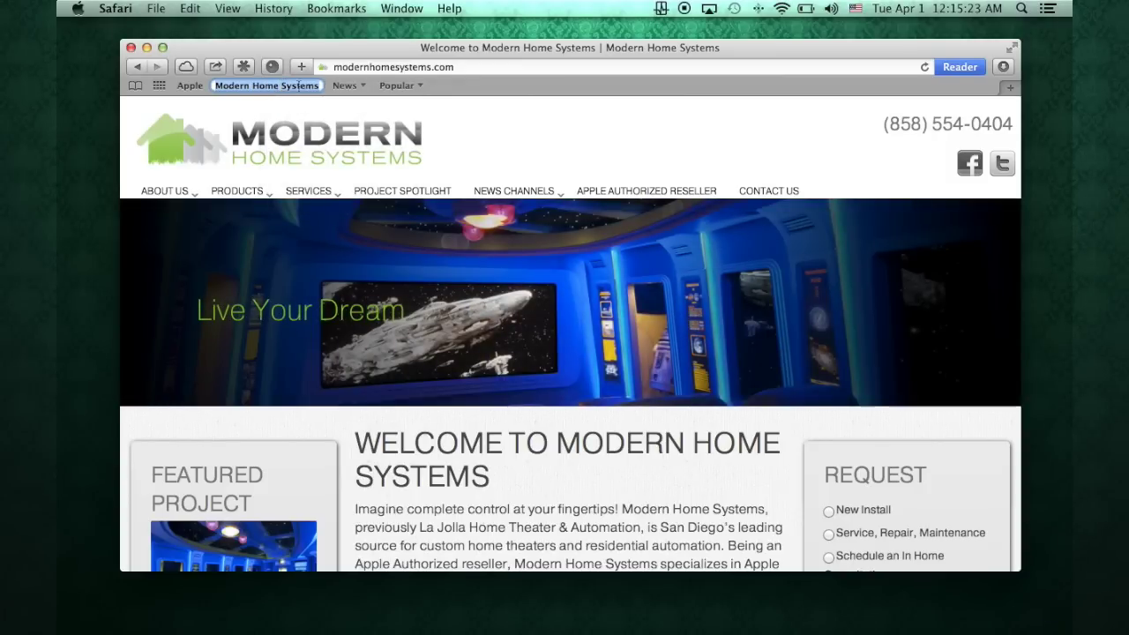
type("MHS")
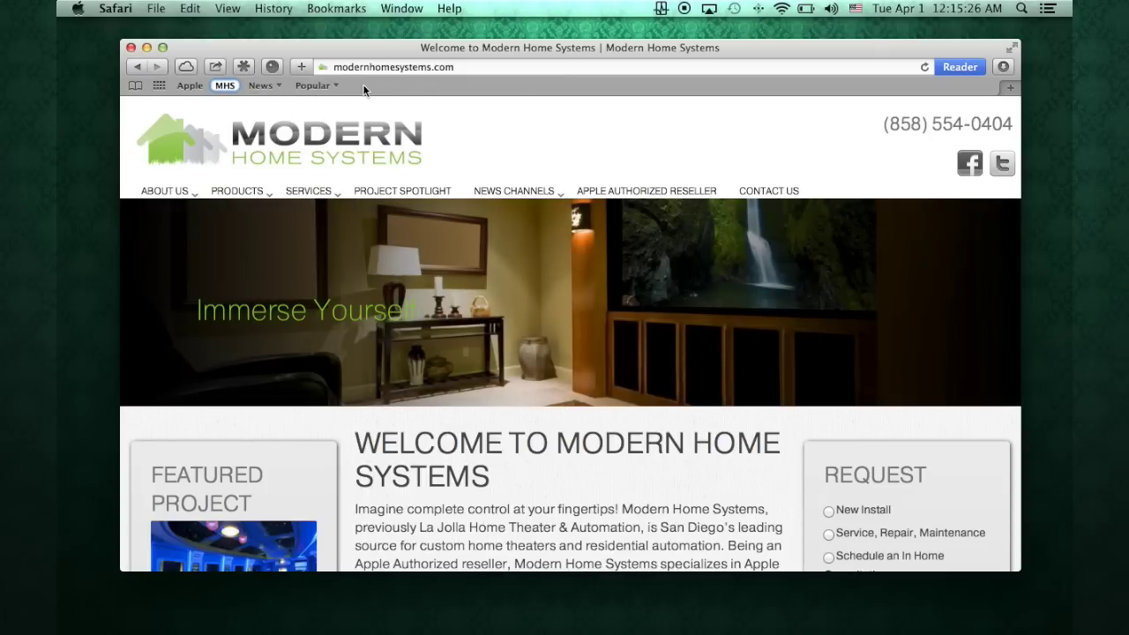
key("Return")
left_click(222, 88)
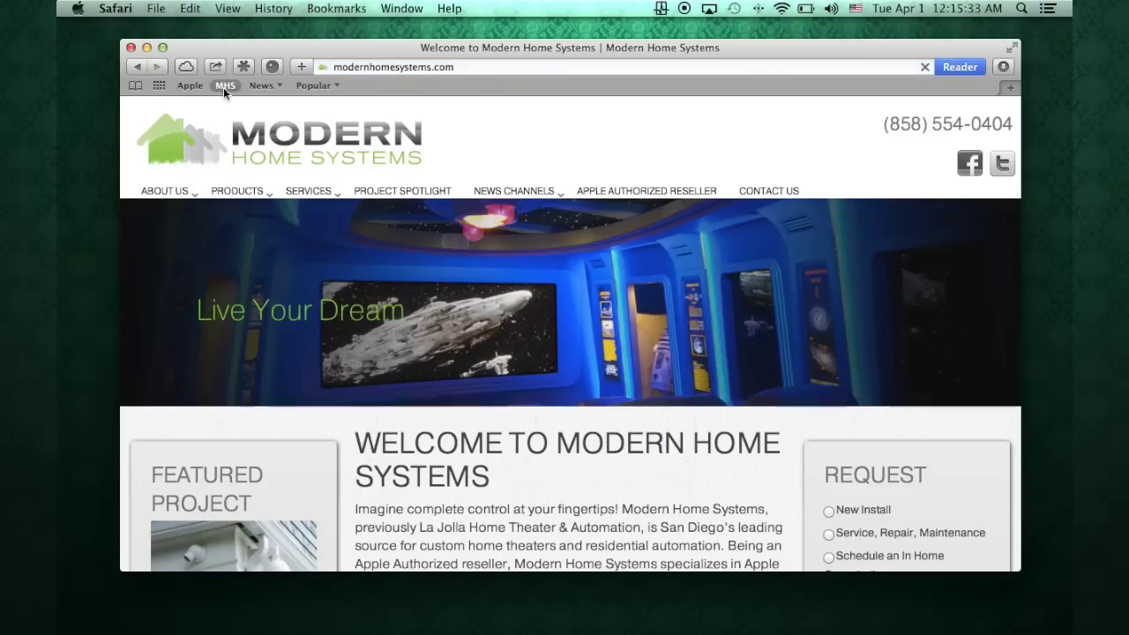
Step: Add the homepage to Top Sites, trimming the 'Welcome' prefix so it reads 'Modern Home Systems'
left_click(330, 11)
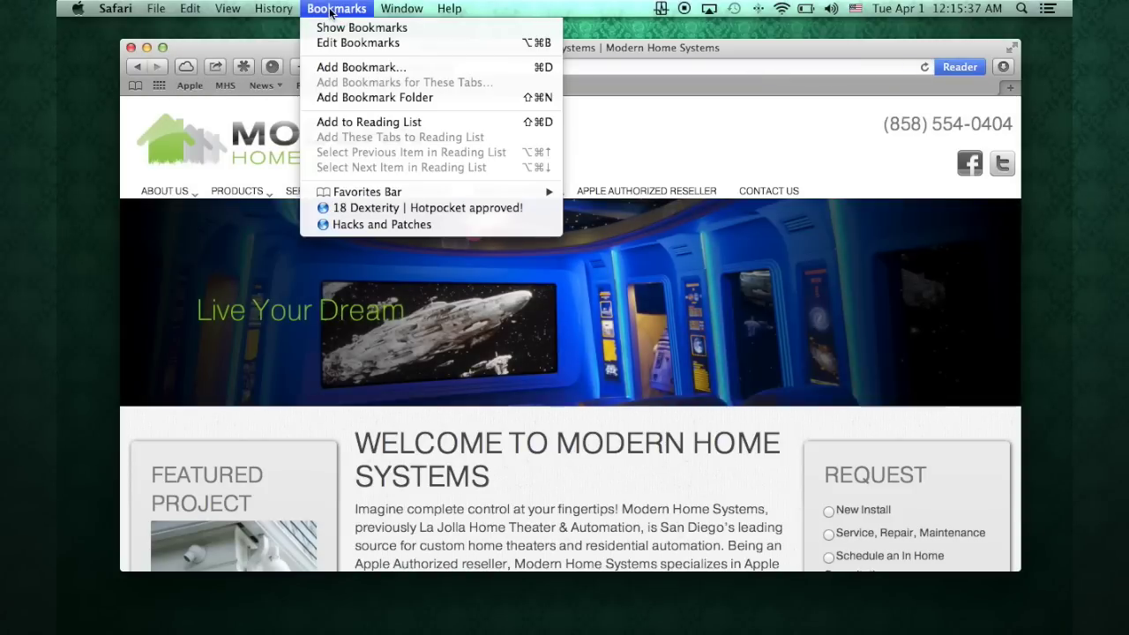
left_click(338, 72)
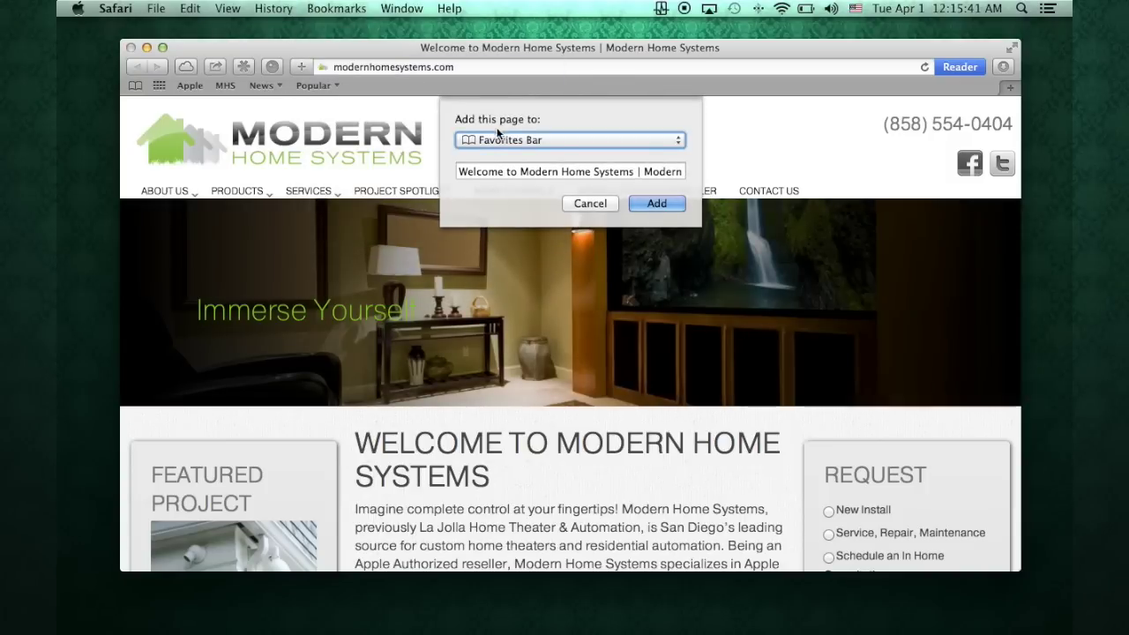
left_click(503, 139)
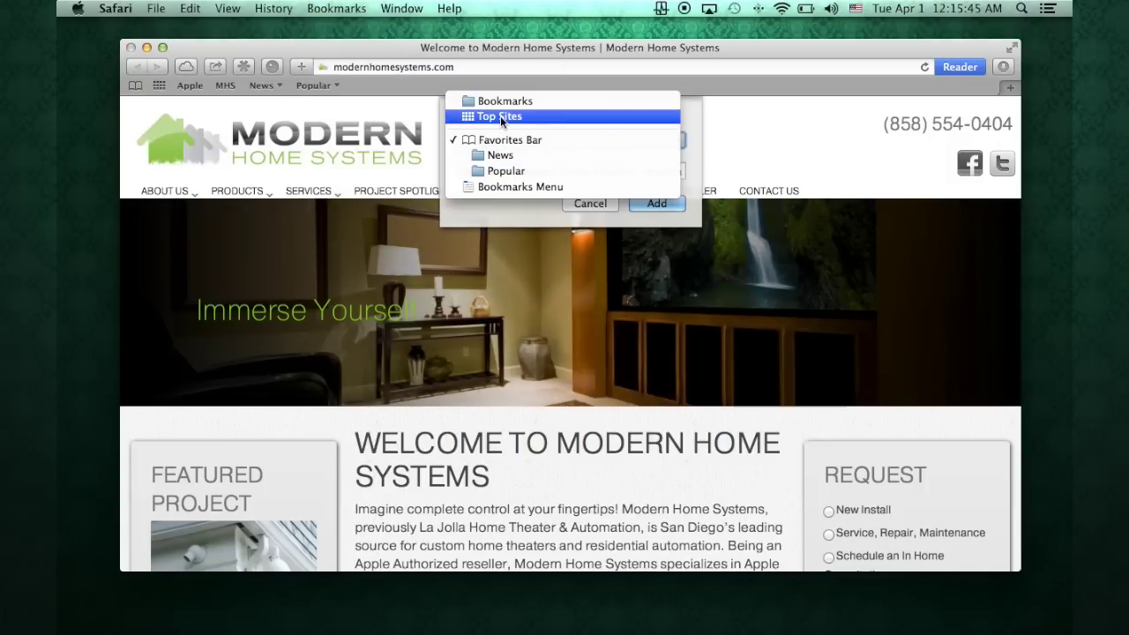
left_click(500, 115)
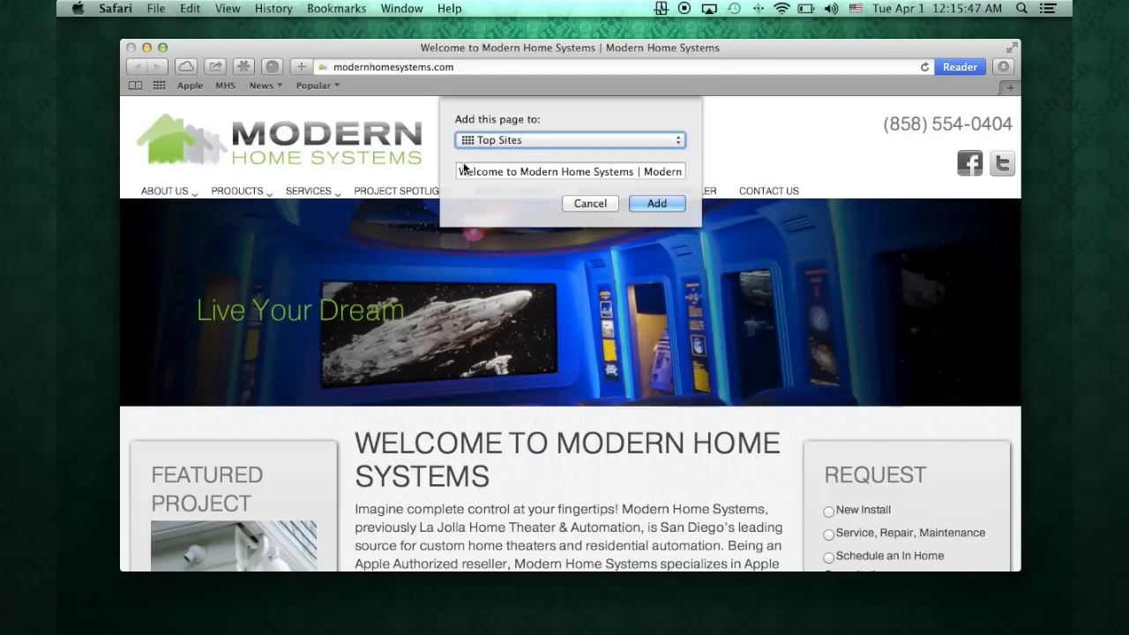
left_click_drag(460, 168, 647, 176)
key("BackSpace")
left_click(654, 203)
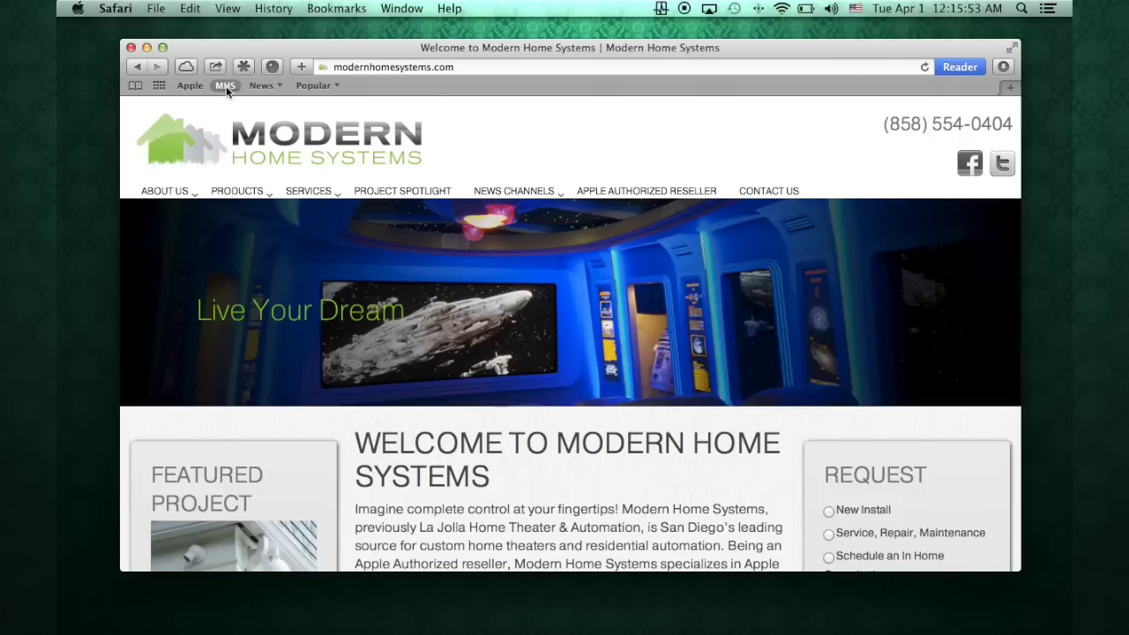
Step: In Top Sites, pin the Modern Home Systems thumbnail and remove the Google thumbnail
left_click(161, 87)
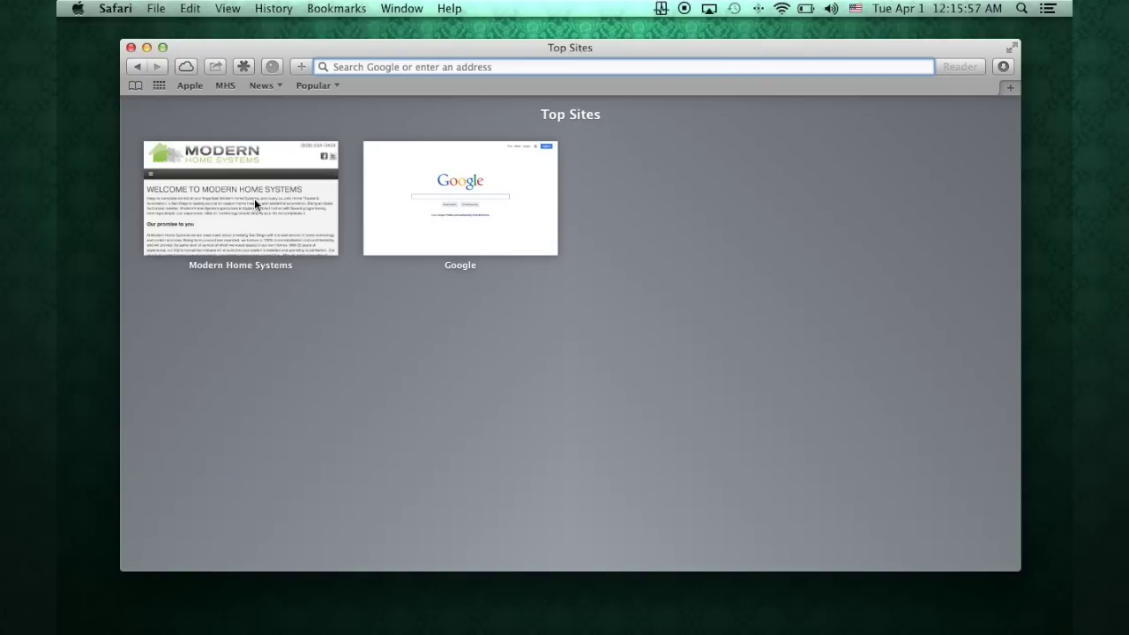
mouse_move(254, 202)
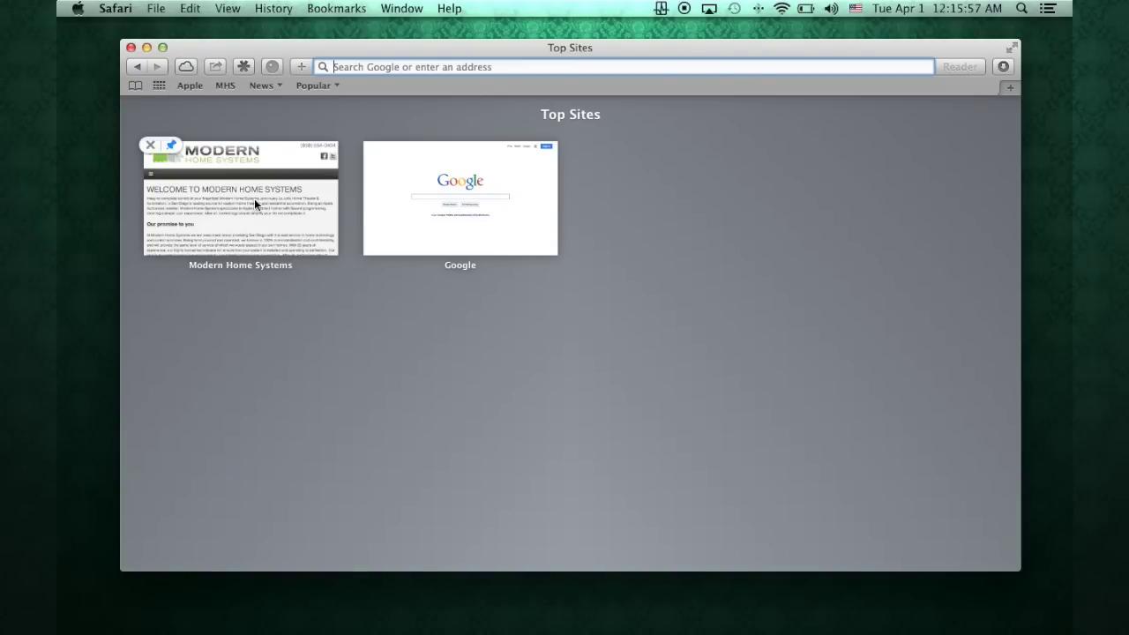
left_click(173, 146)
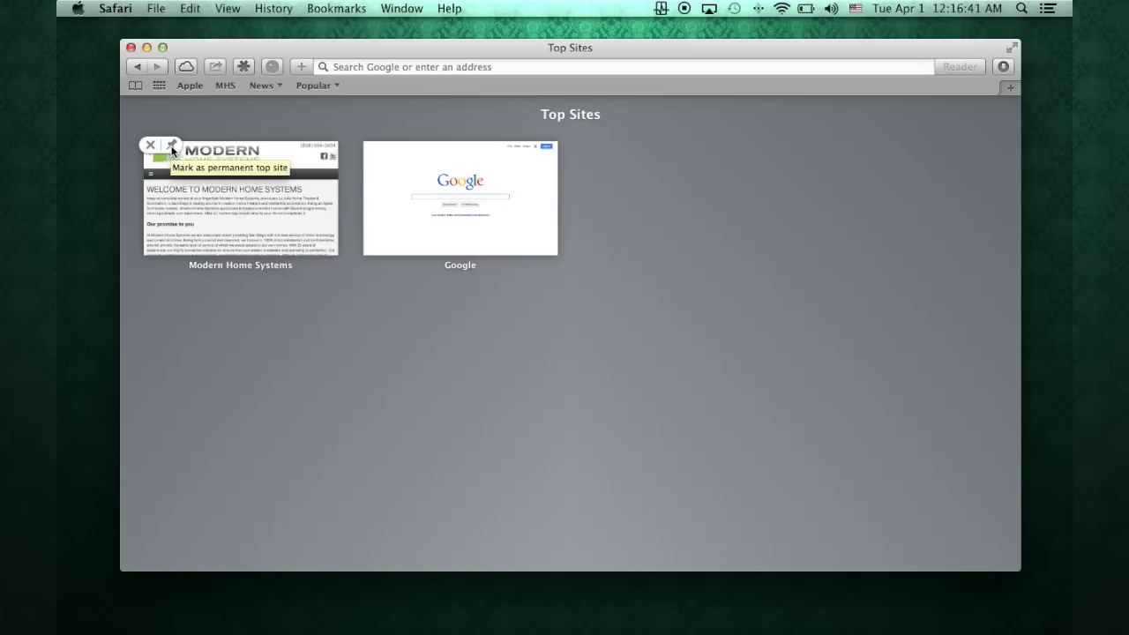
left_click(171, 146)
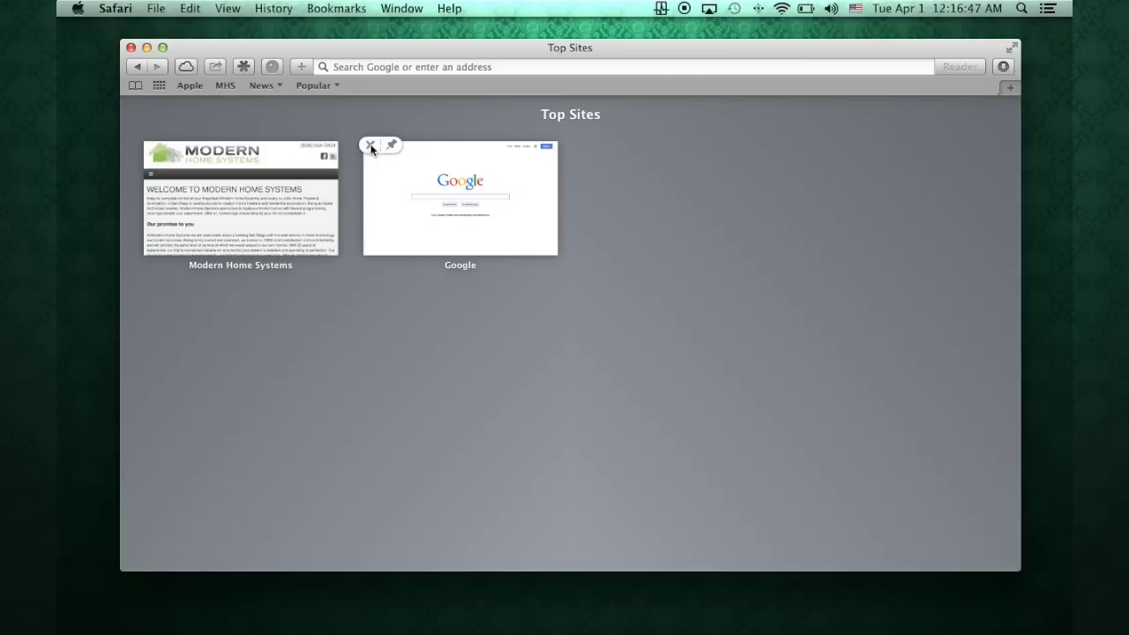
left_click(371, 147)
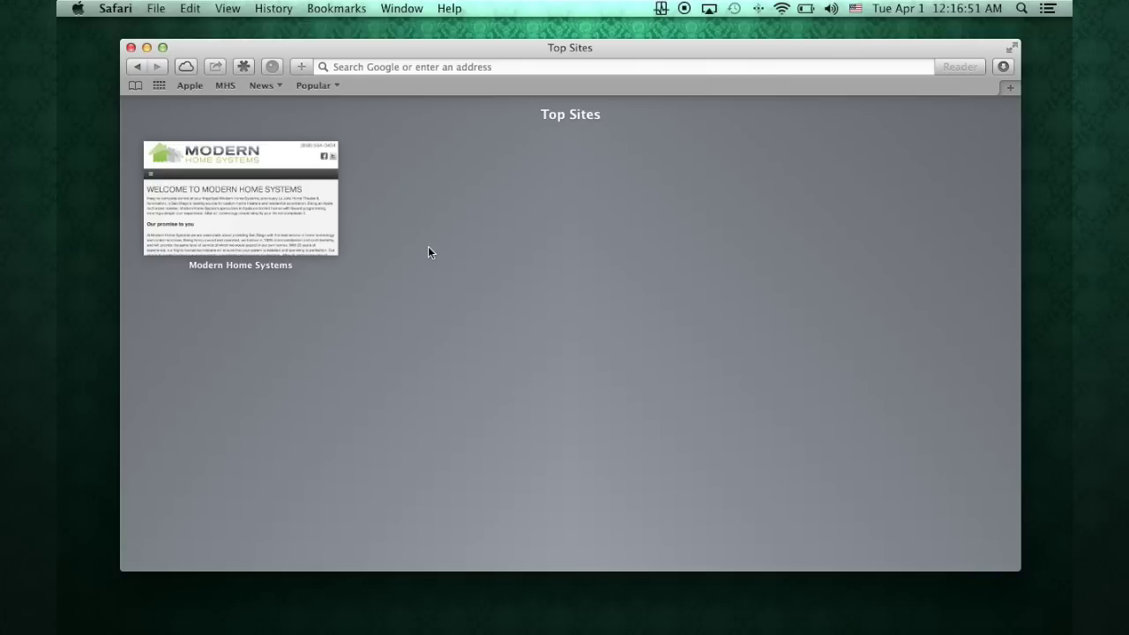
Step: Open the sidebar's Reading List and load its Welcome to Modern Home Systems entry
left_click(134, 85)
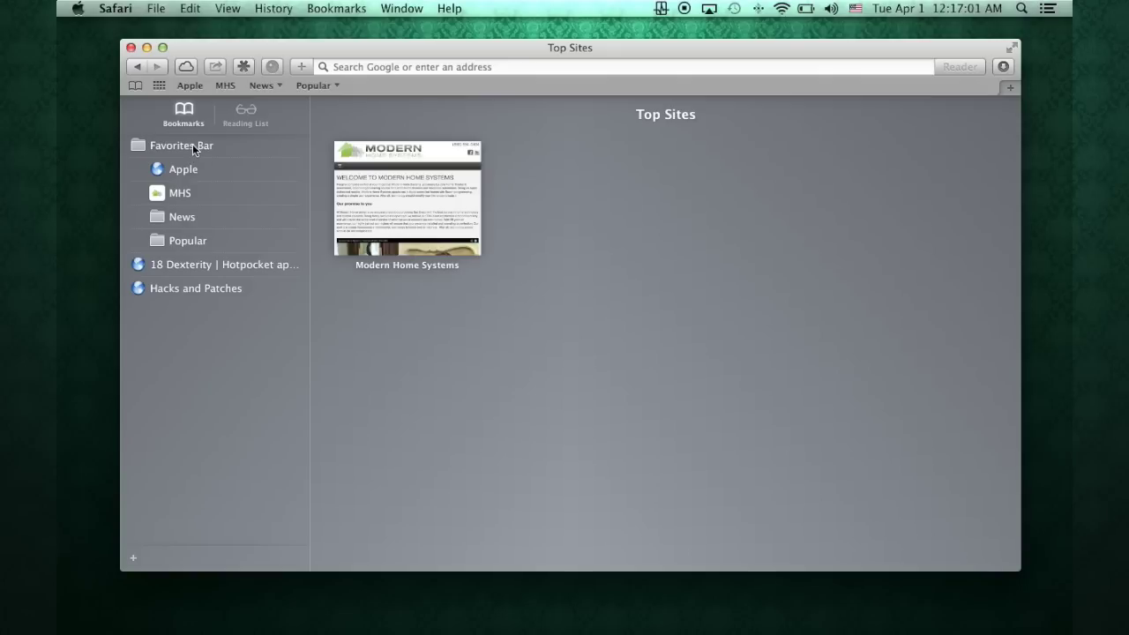
left_click(246, 113)
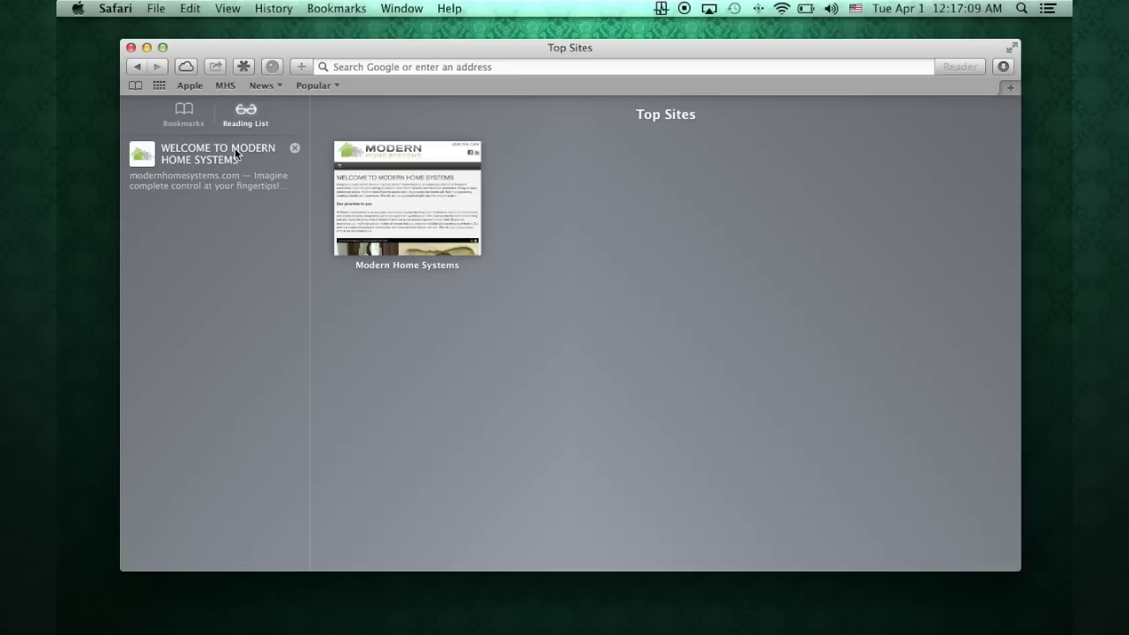
left_click(415, 194)
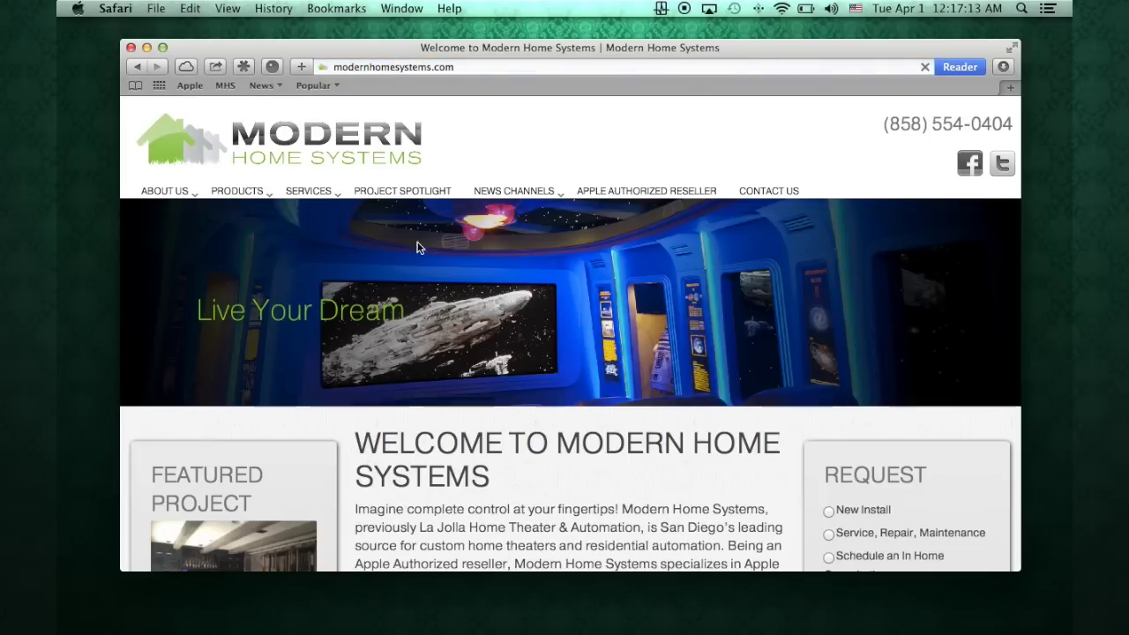
Step: Open the 'Beyond the Basics' home automation article from the Modern Home Systems blog posts
mouse_move(514, 191)
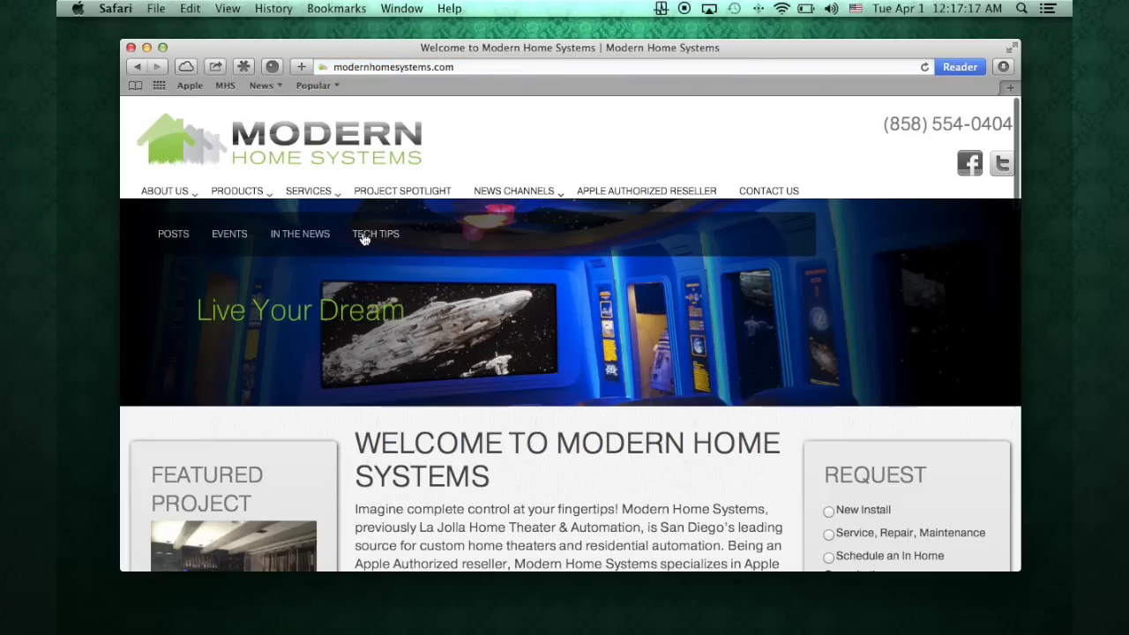
left_click(174, 240)
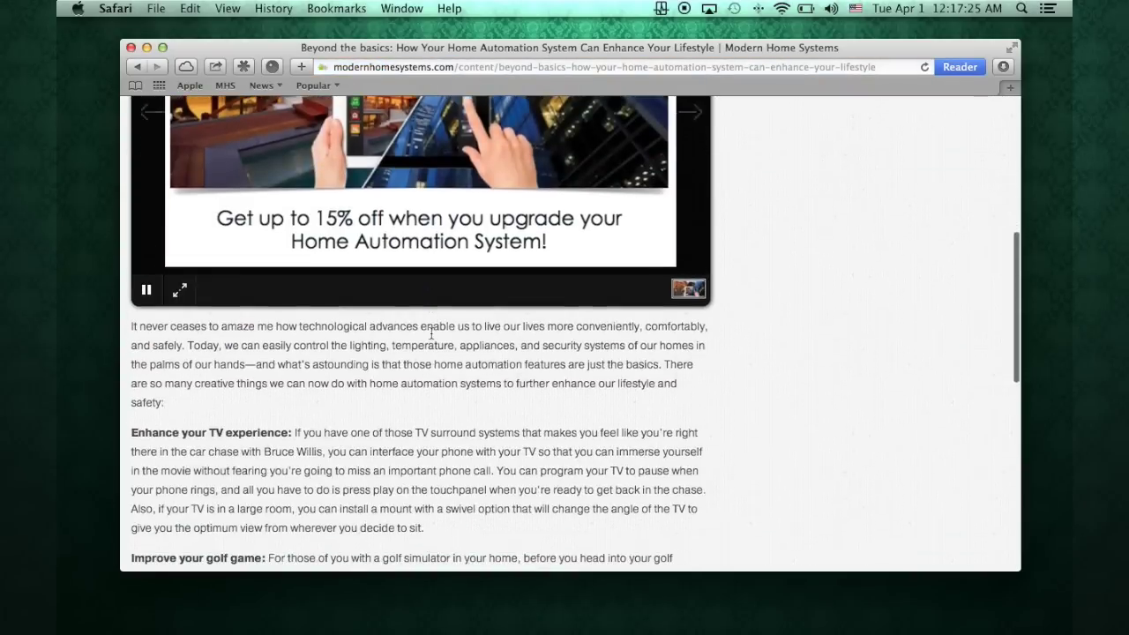
scroll(431, 334, "down", 5)
scroll(431, 335, "up", 10)
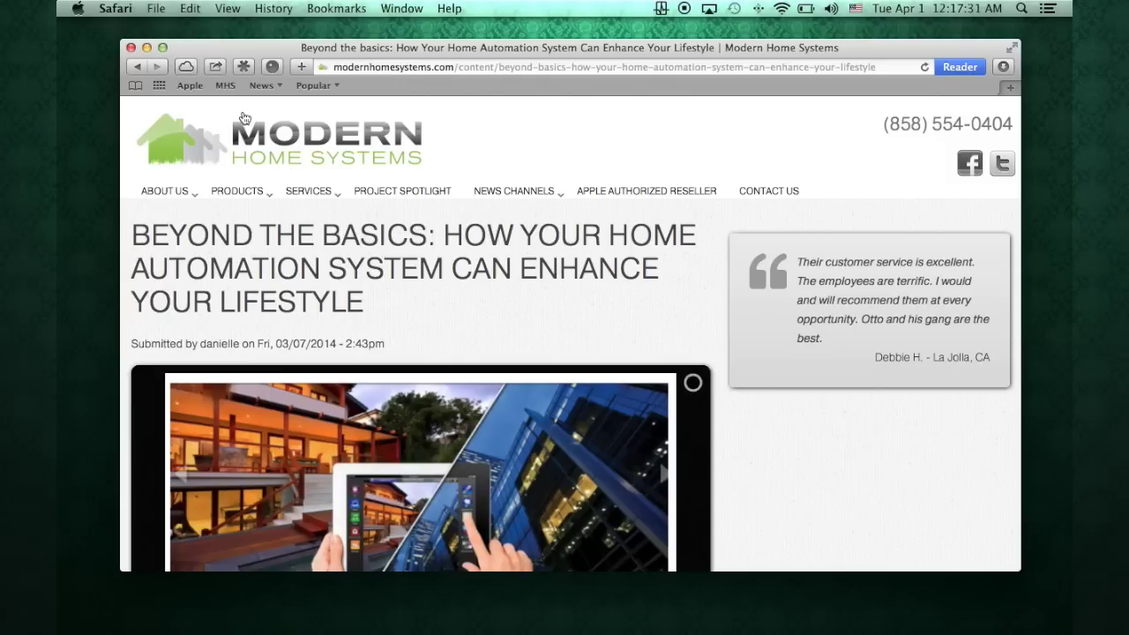
Step: Add the Beyond the Basics article to the Reading List and show it in the sidebar
left_click(332, 8)
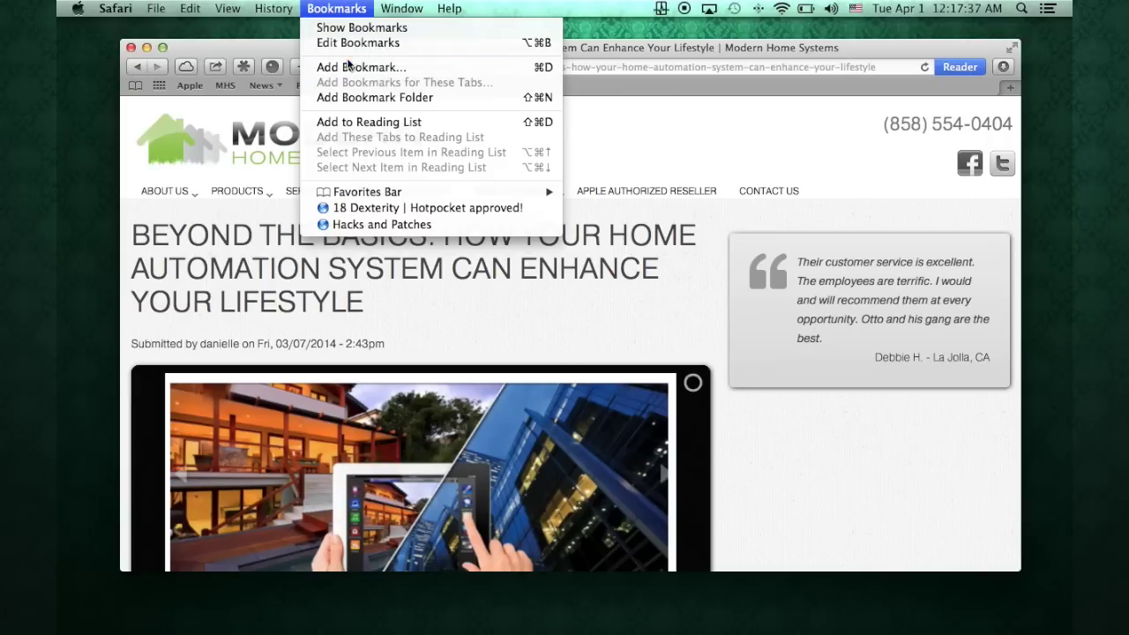
left_click(353, 120)
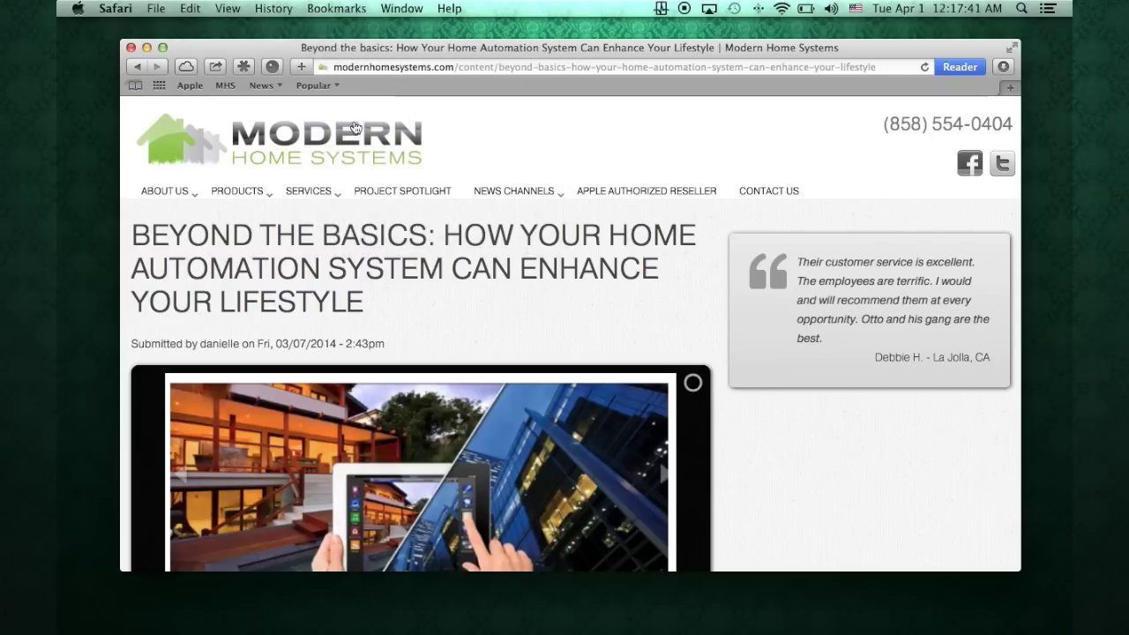
left_click(135, 85)
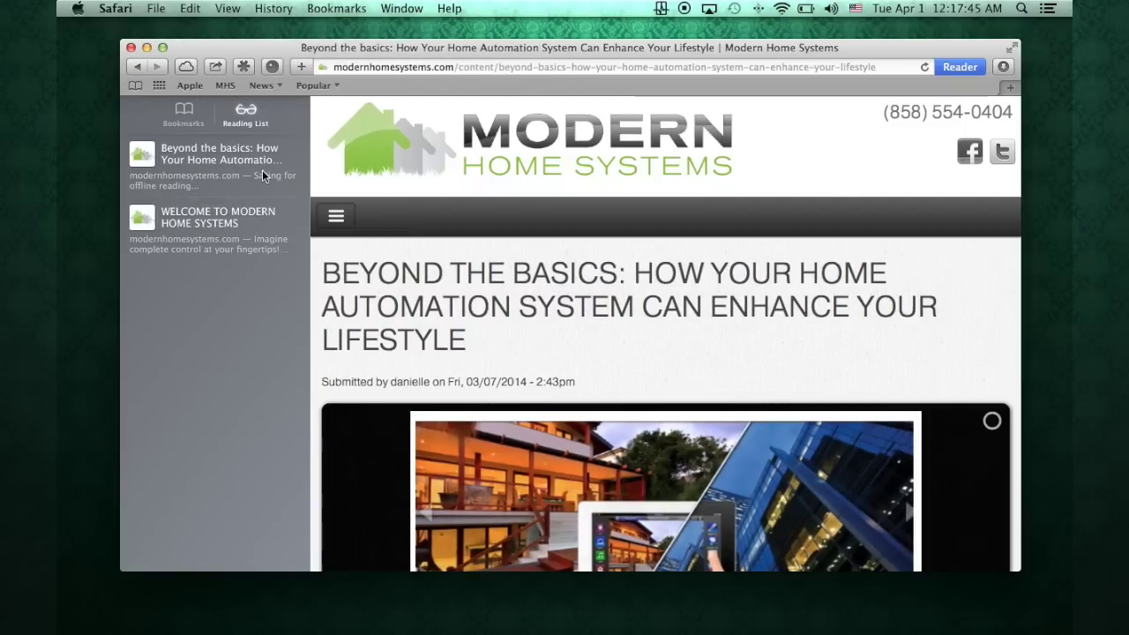
Step: Open the Welcome to Modern Home Systems and Beyond the Basics Reading List items to check them
left_click(209, 220)
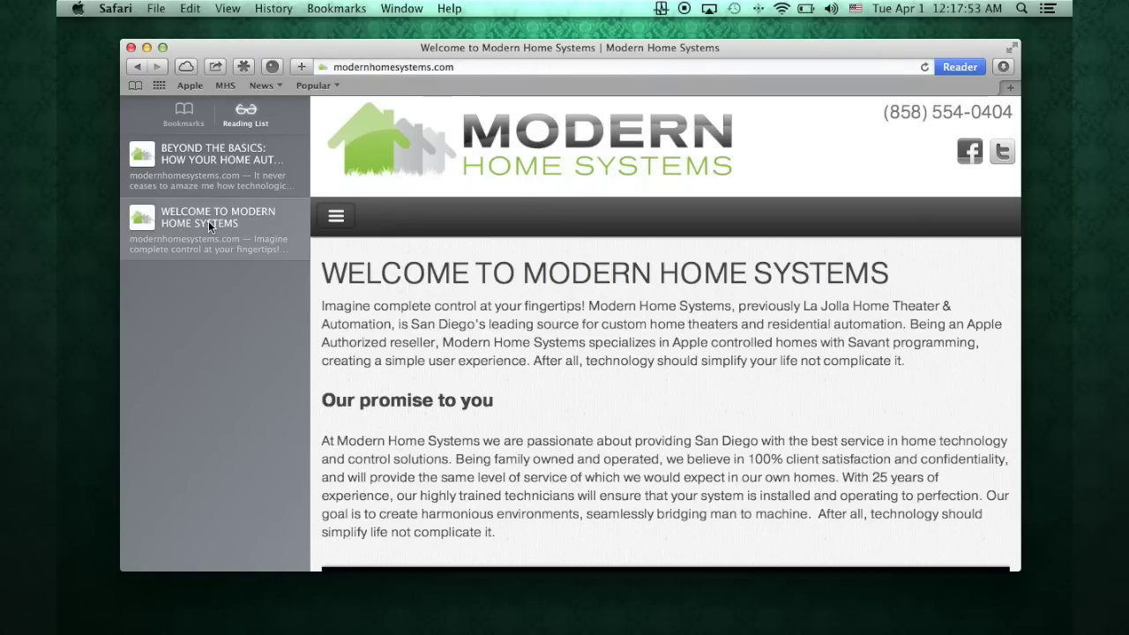
mouse_move(211, 165)
left_click(211, 162)
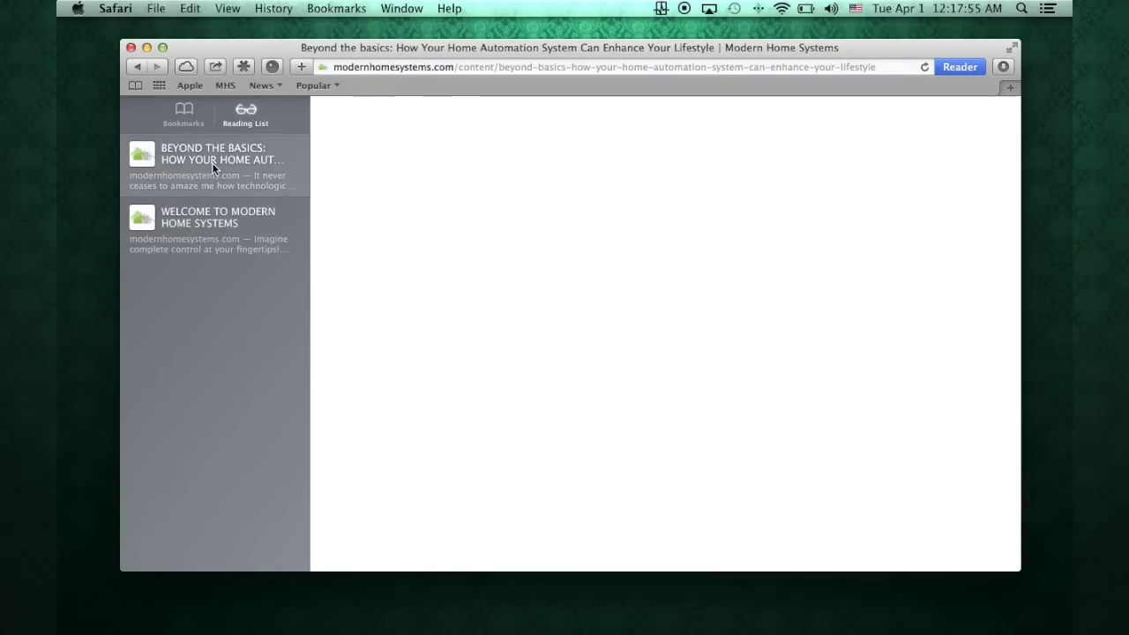
scroll(639, 316, "down", 2)
scroll(639, 316, "down", 5)
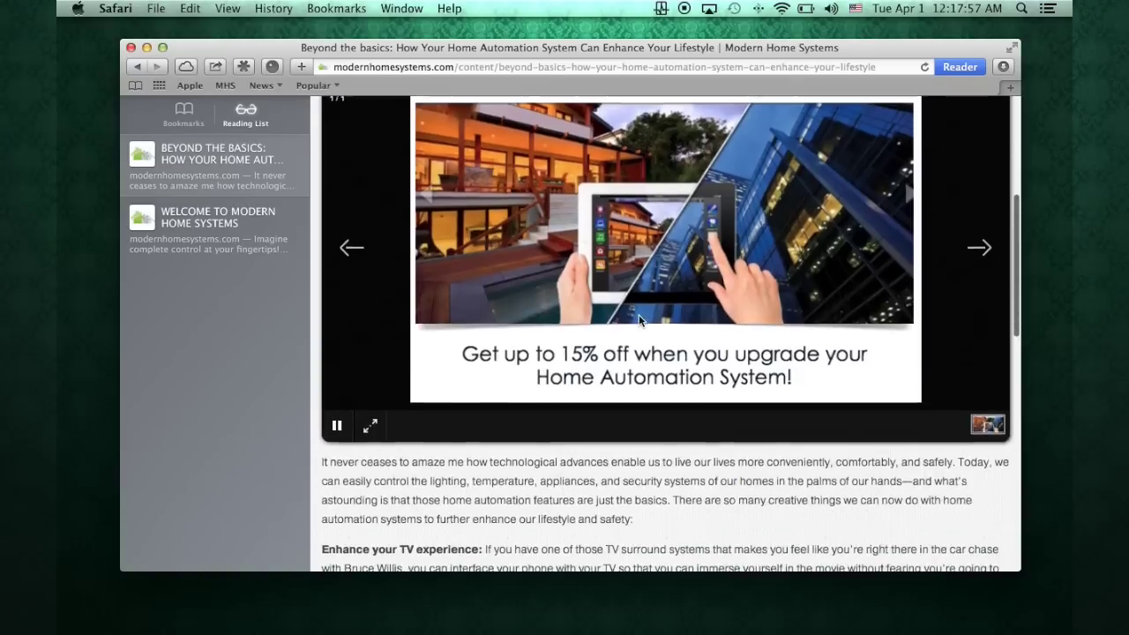
scroll(381, 277, "up", 4)
mouse_move(212, 220)
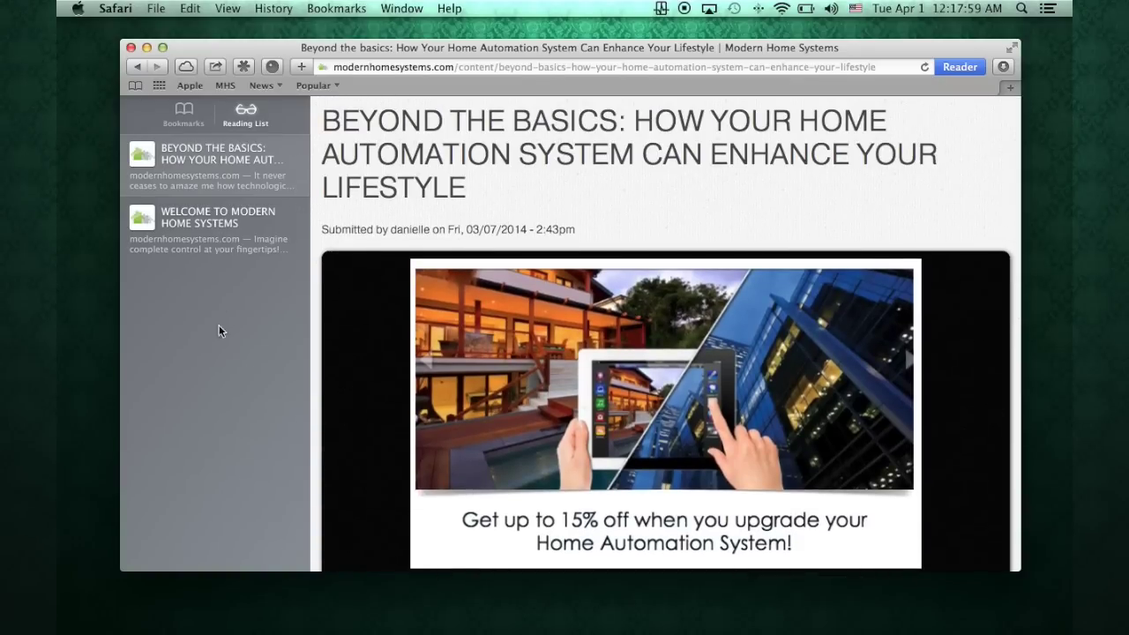
mouse_move(225, 193)
left_click(189, 112)
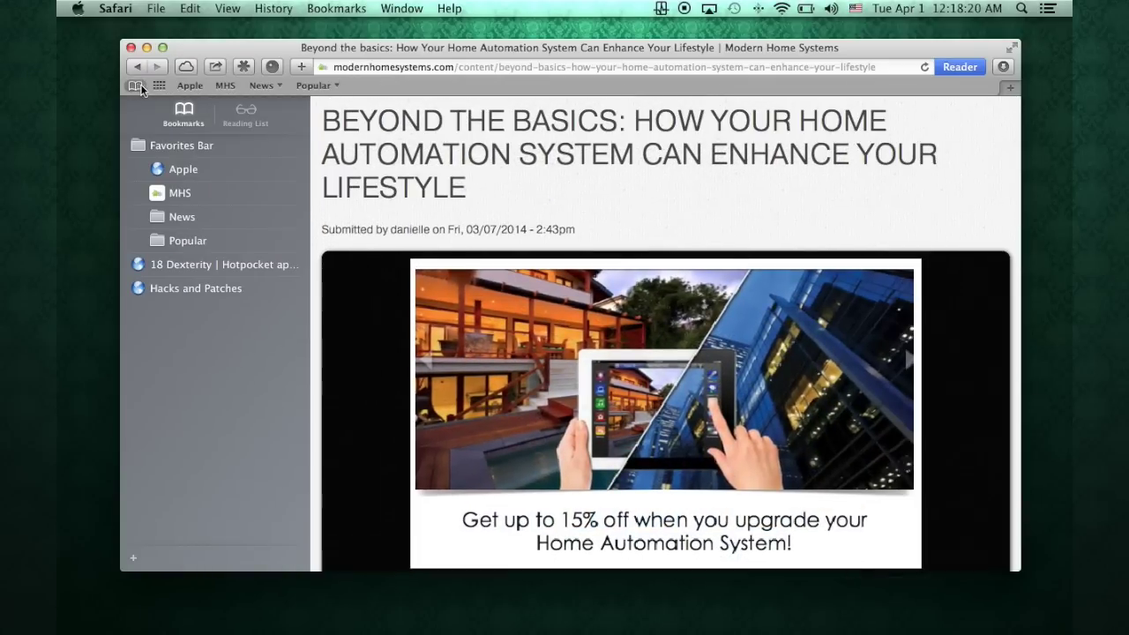
left_click(164, 85)
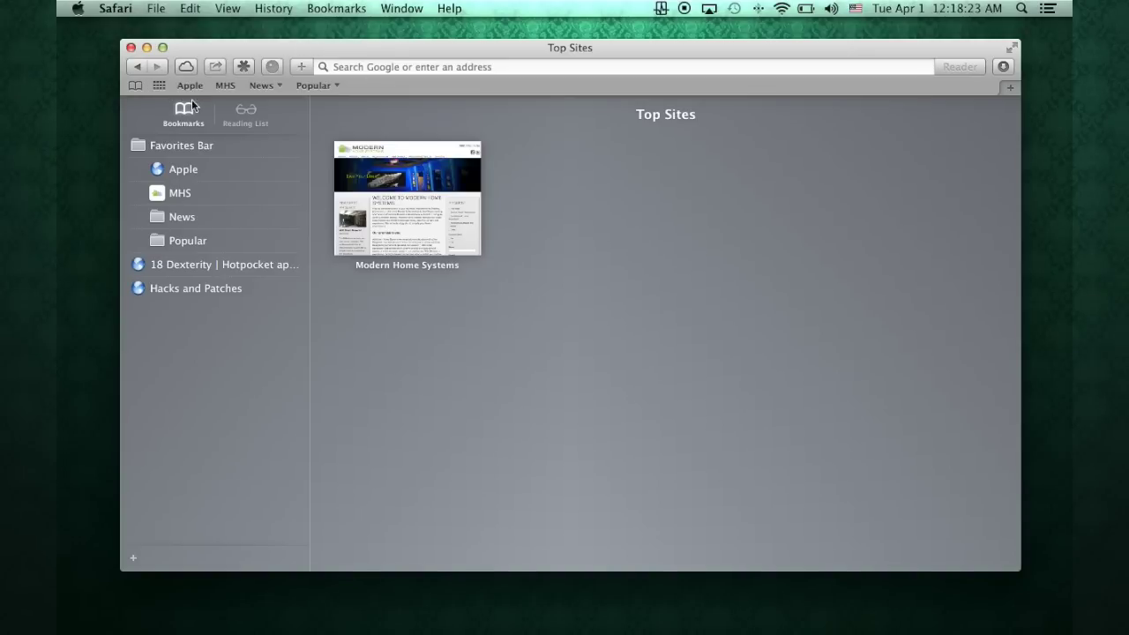
left_click(186, 86)
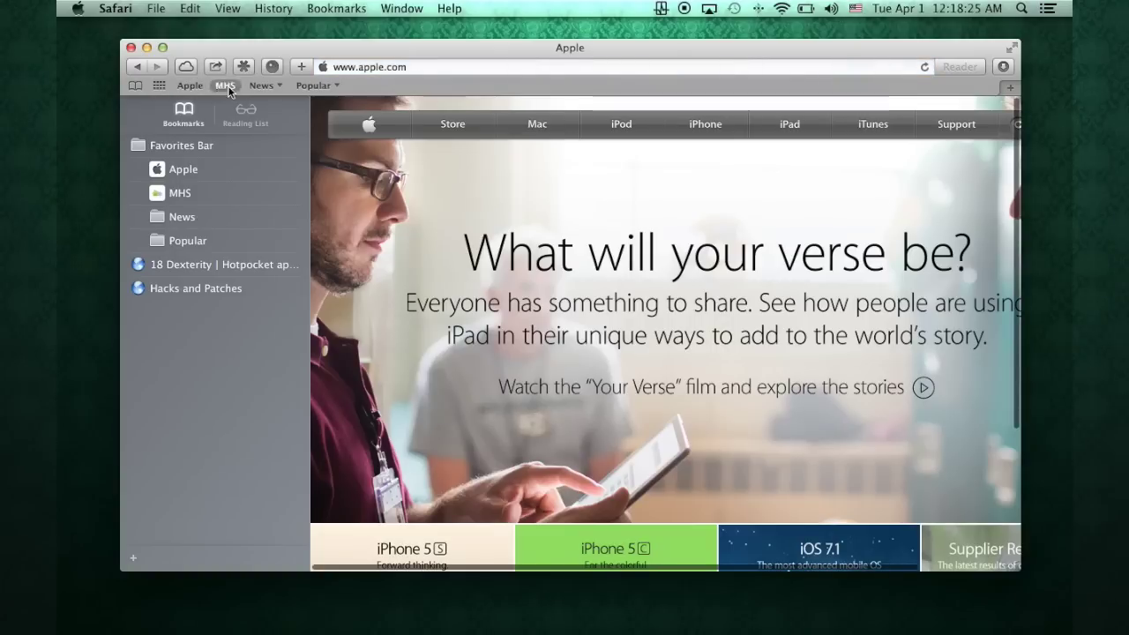